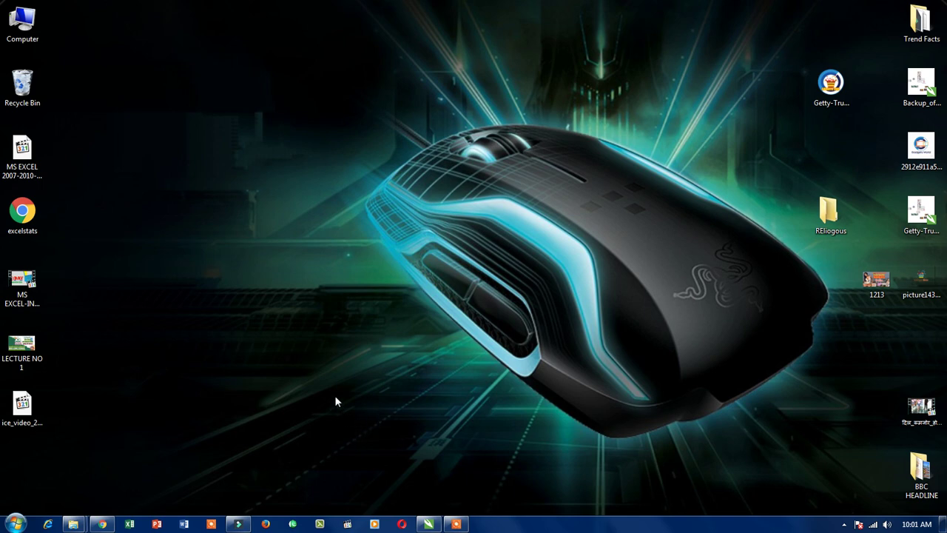
- Launch Excel, maximize its start screen and create the blank workbook Book1
{"action": "left_click", "coordinate": [130, 524]}
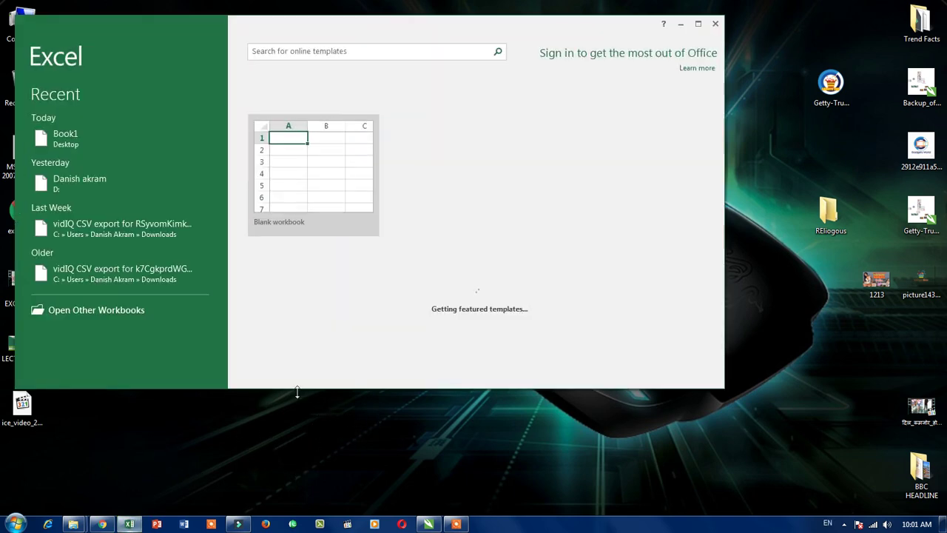
{"action": "double_click", "coordinate": [341, 23]}
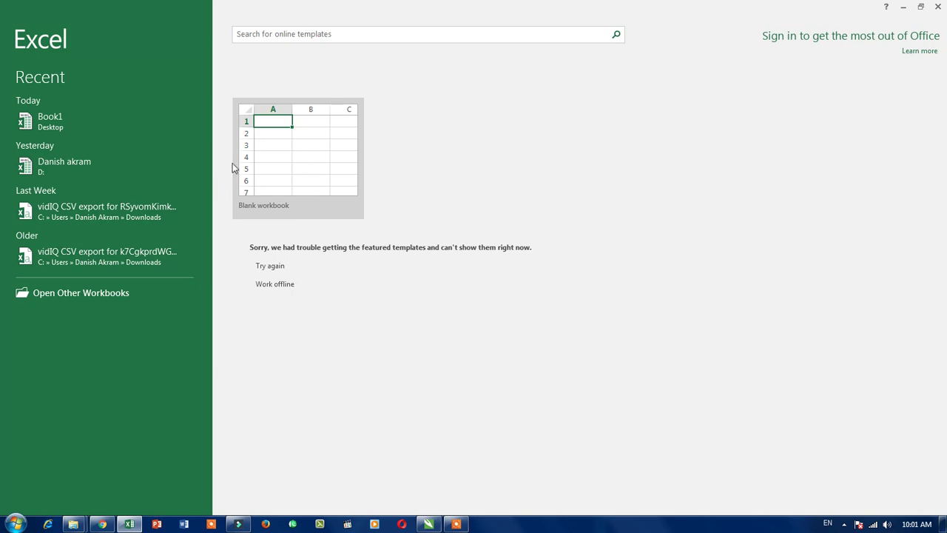
{"action": "left_click", "coordinate": [280, 165]}
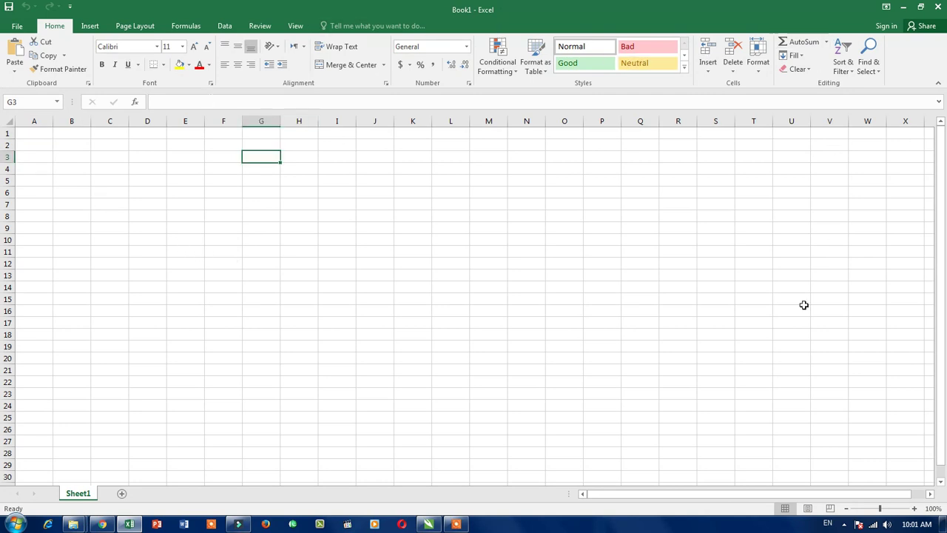
{"action": "left_click", "coordinate": [16, 28]}
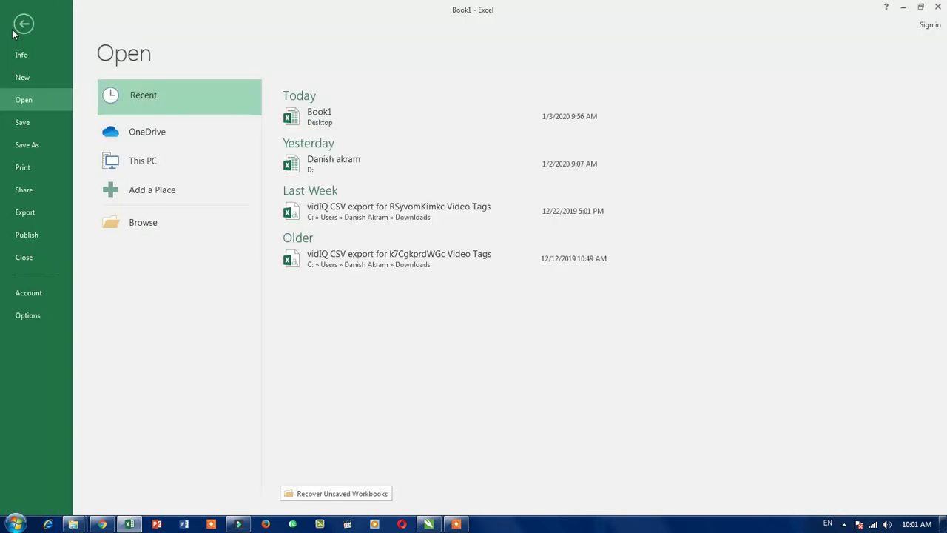
{"action": "left_click", "coordinate": [59, 58]}
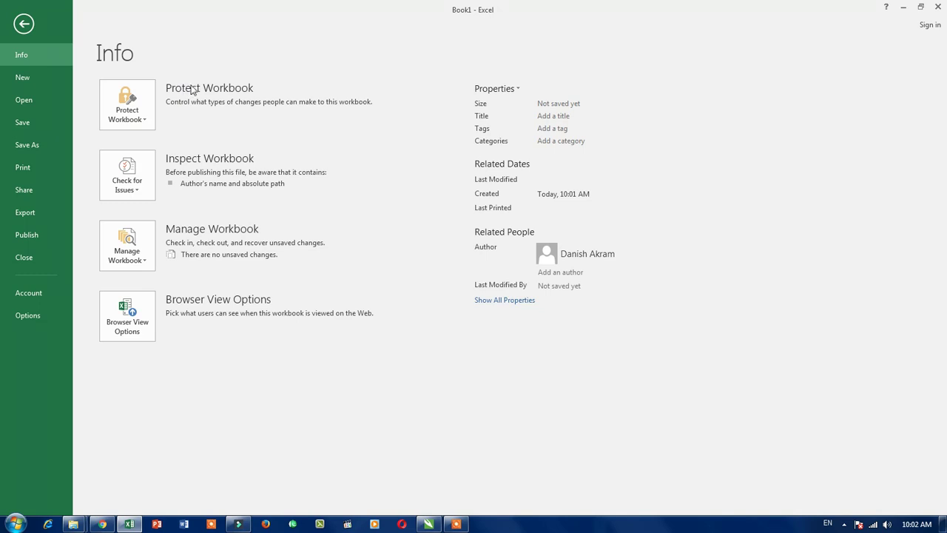
{"action": "left_click", "coordinate": [23, 24]}
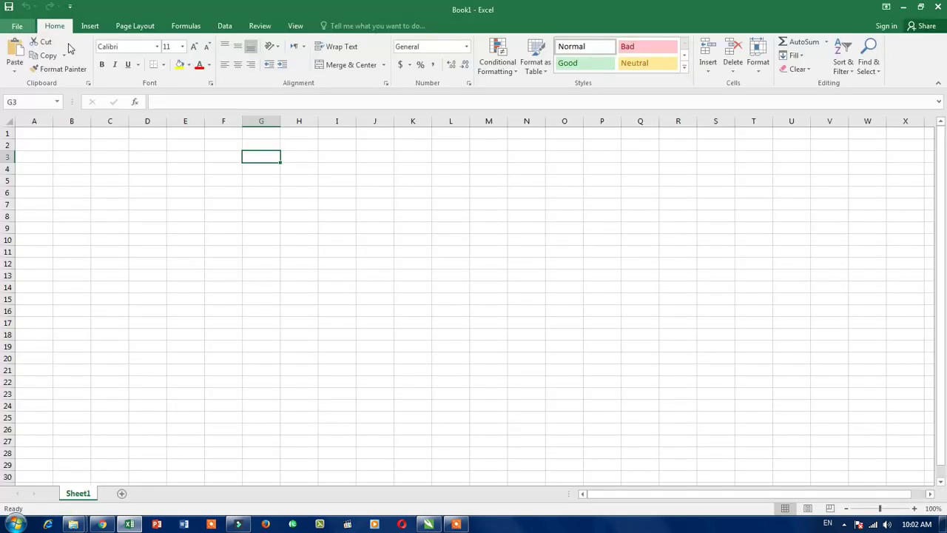
- Enter one person's full name in G10 and a second name in J10, then start saving
{"action": "left_click", "coordinate": [275, 237]}
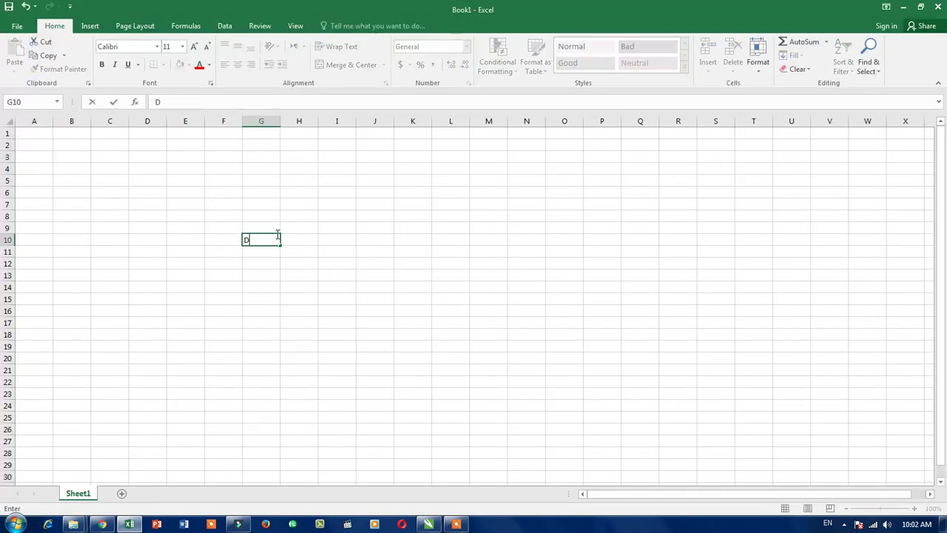
{"action": "key", "text": "Tab"}
{"action": "key", "text": "Tab"}
{"action": "key", "text": "Tab"}
{"action": "type", "text": "AH"}
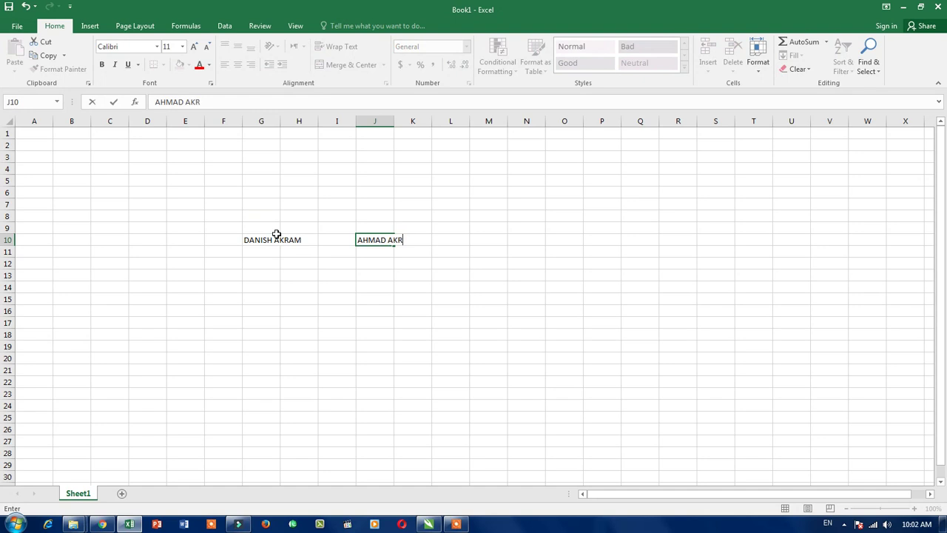
{"action": "type", "text": "AM"}
{"action": "key", "text": "ctrl+s"}
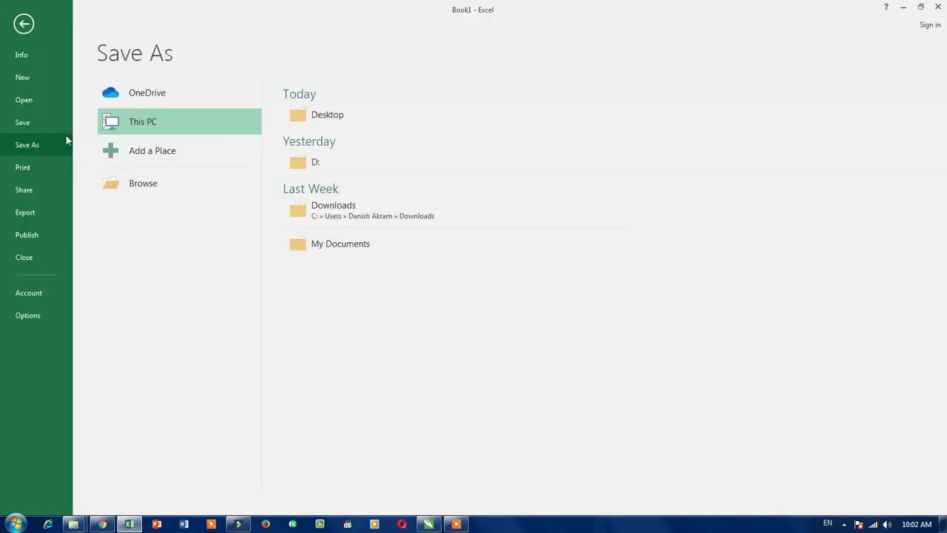
- Save the workbook as Book1 in the Desktop folder
{"action": "left_click", "coordinate": [128, 189]}
{"action": "left_click", "coordinate": [47, 88]}
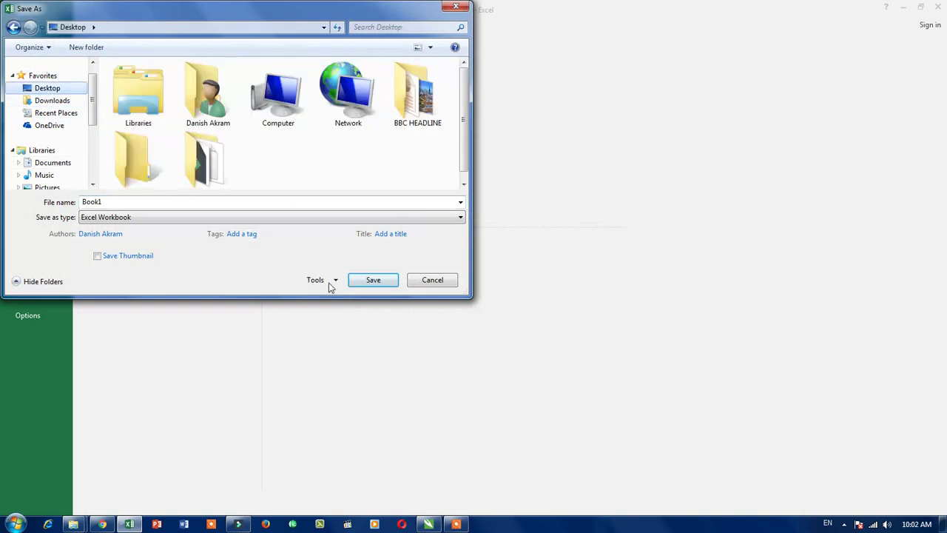
{"action": "left_click", "coordinate": [373, 281]}
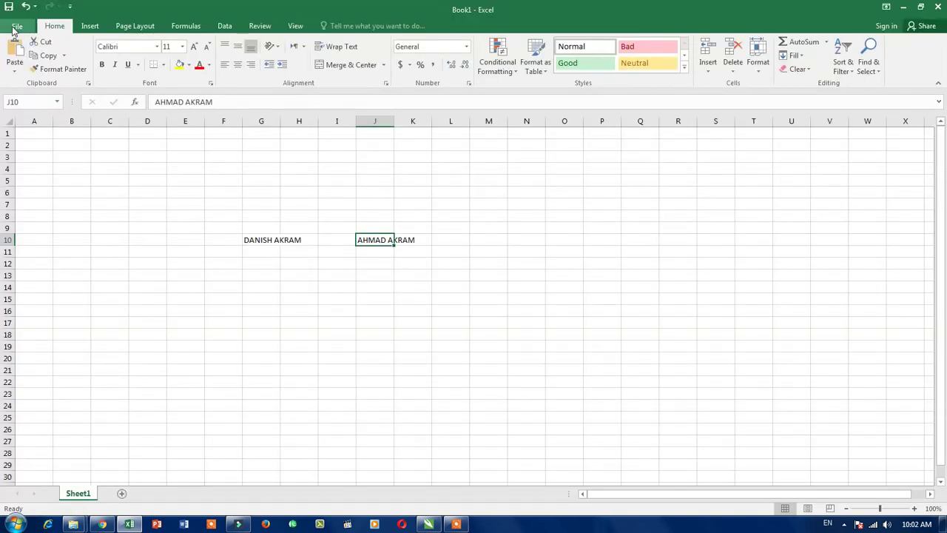
{"action": "left_click", "coordinate": [17, 26]}
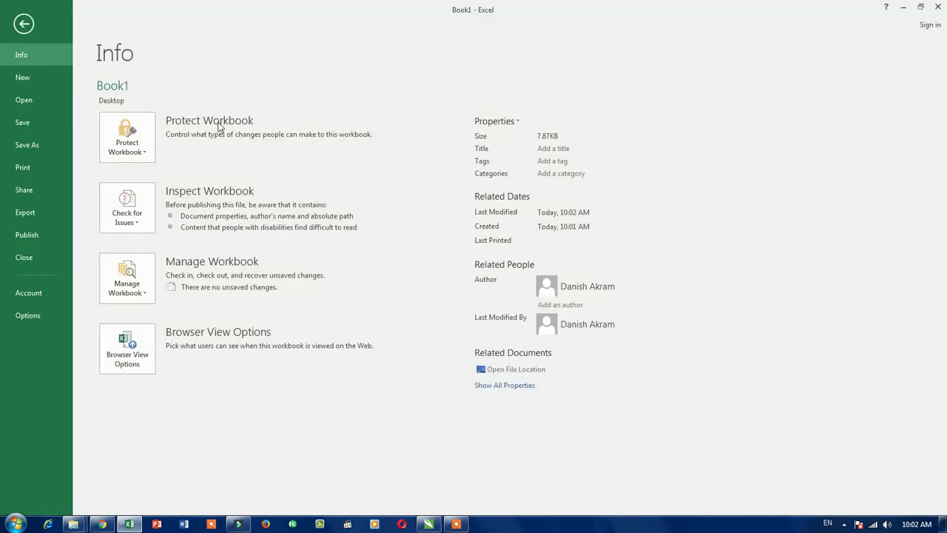
- Encrypt Book1 with a password, confirming it twice, and save the encrypted workbook
{"action": "left_click", "coordinate": [147, 135]}
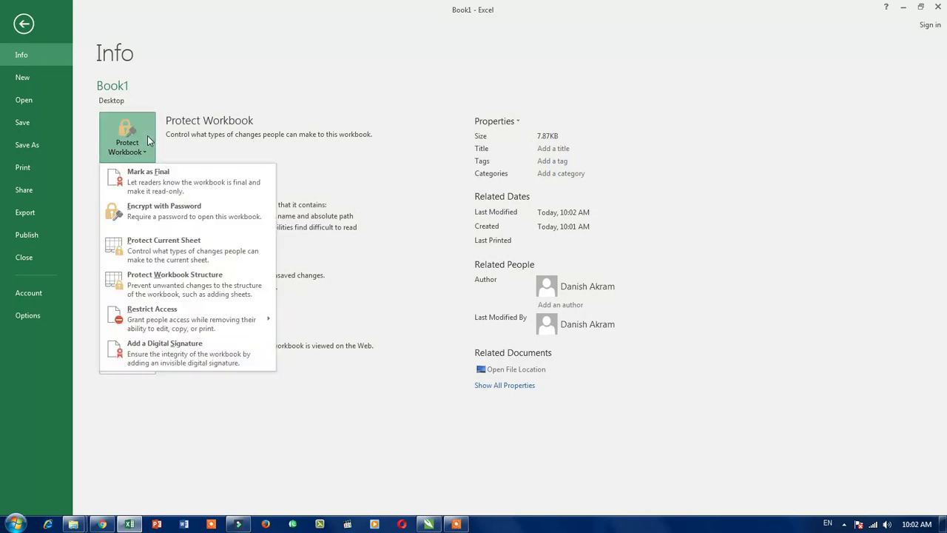
{"action": "left_click", "coordinate": [171, 211]}
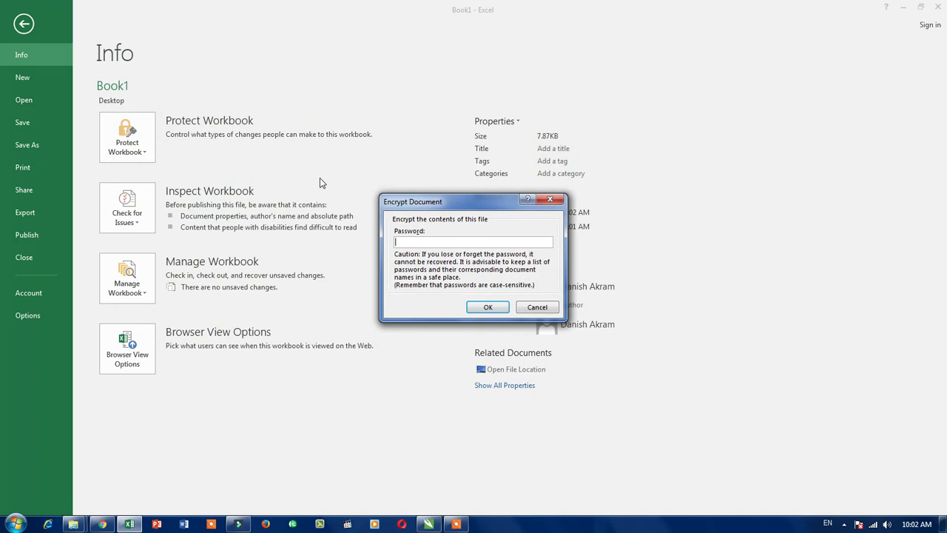
{"action": "key", "text": "Return"}
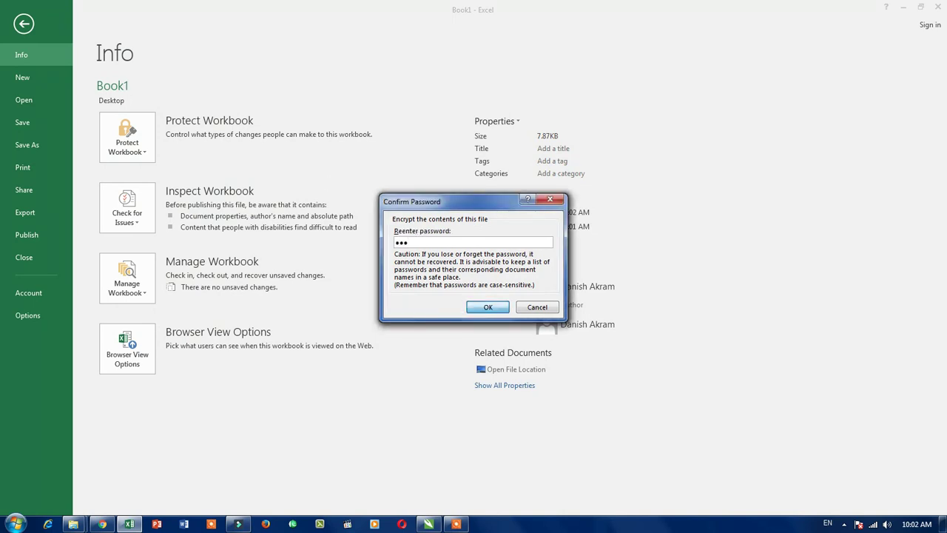
{"action": "key", "text": "Return"}
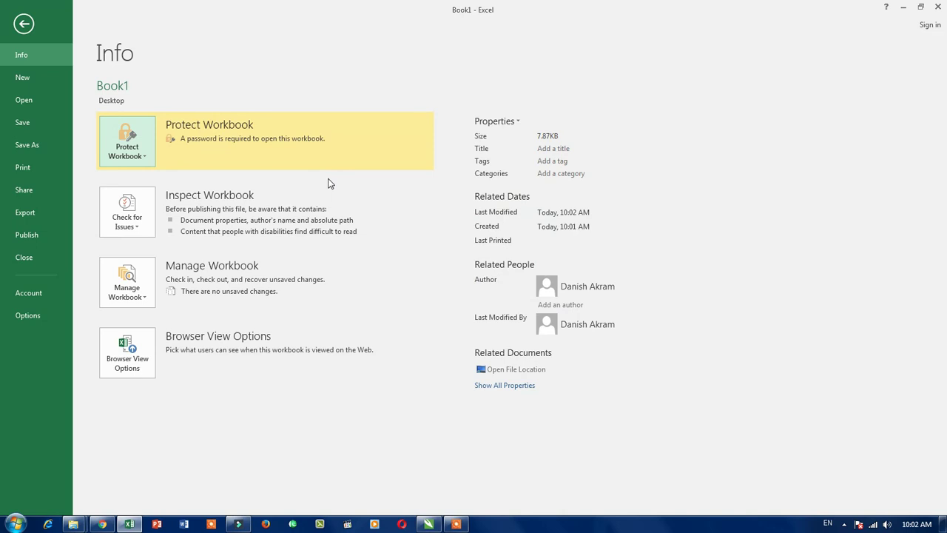
{"action": "left_click", "coordinate": [23, 123]}
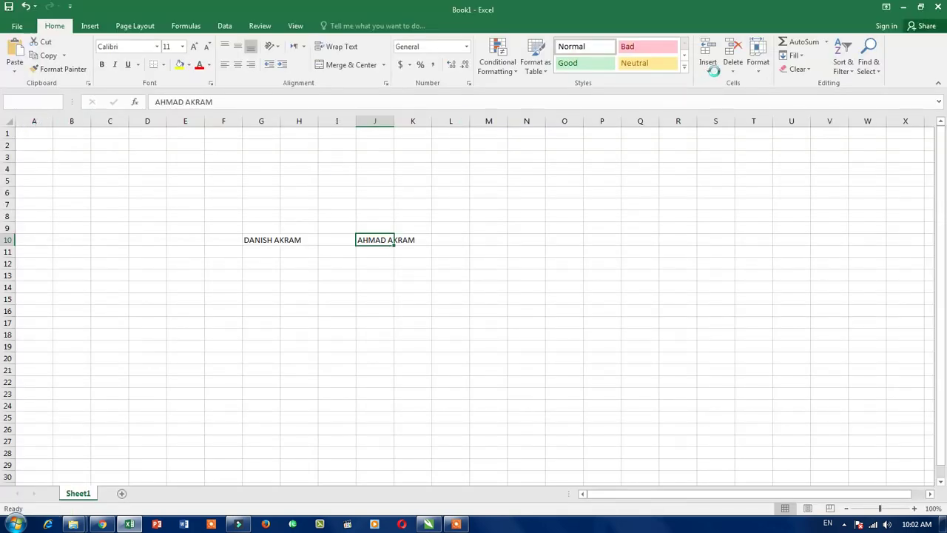
- Close Excel, then reopen Book1 from the desktop and unlock it with its password
{"action": "left_click", "coordinate": [937, 7]}
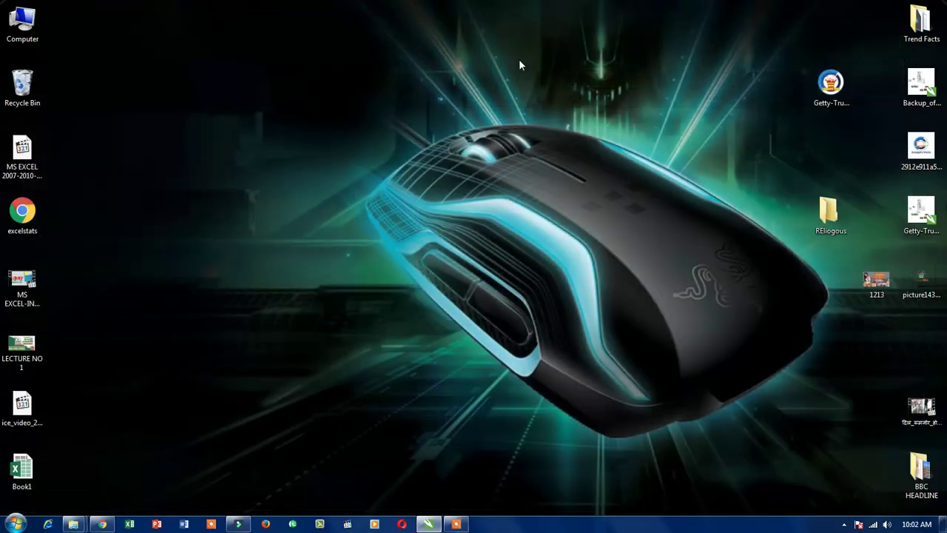
{"action": "double_click", "coordinate": [42, 477]}
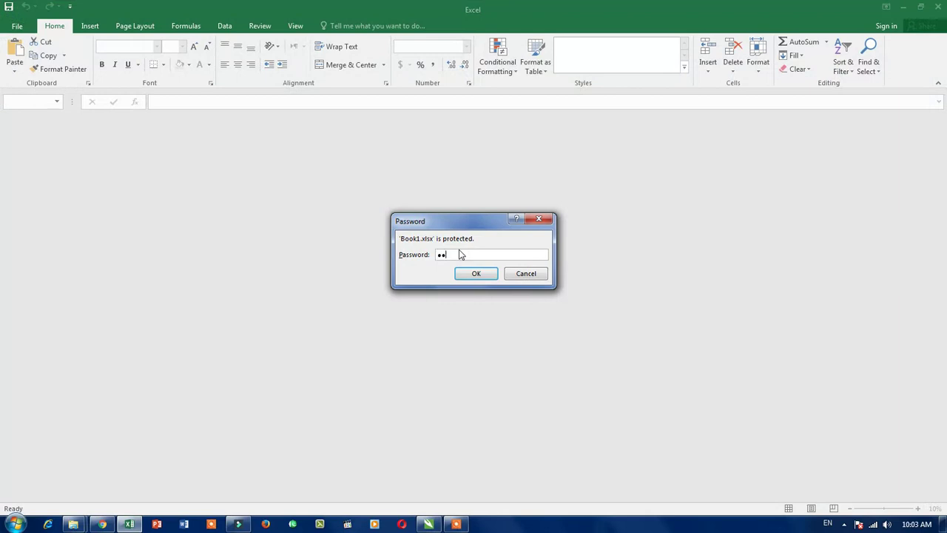
{"action": "key", "text": "Return"}
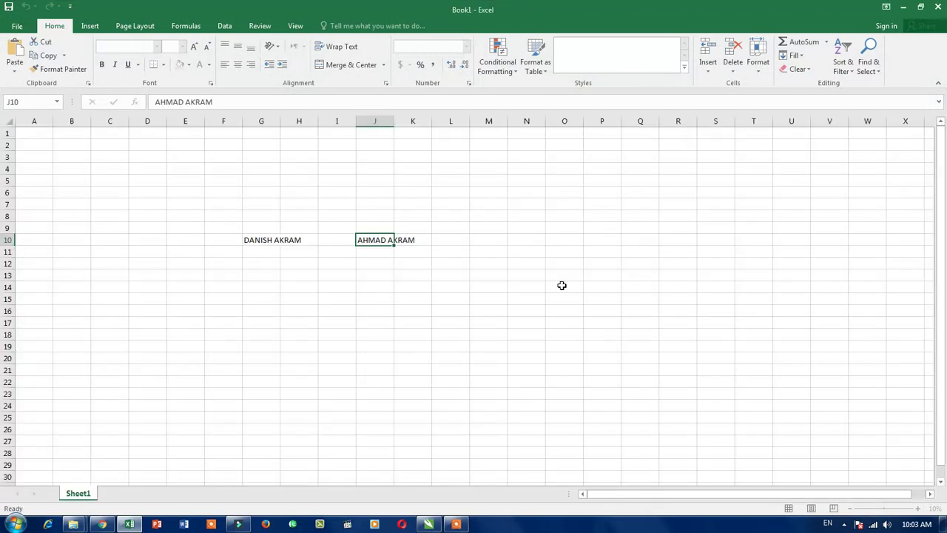
- Create a new blank workbook from File > New
{"action": "left_click", "coordinate": [16, 25]}
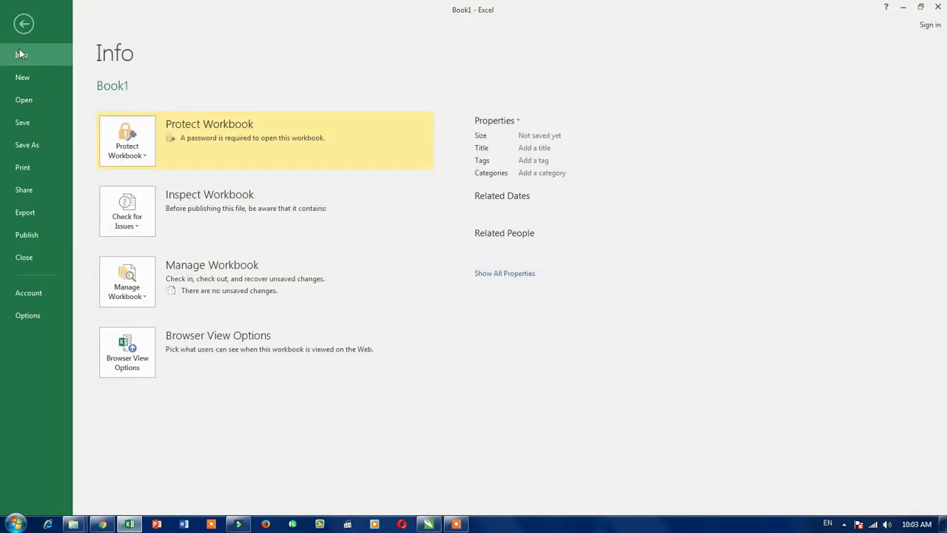
{"action": "left_click", "coordinate": [42, 81]}
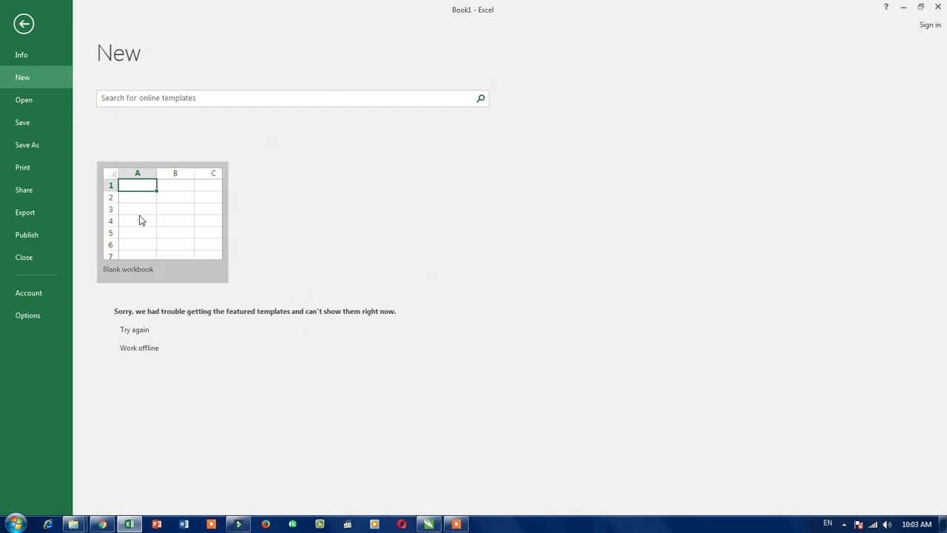
{"action": "left_click", "coordinate": [165, 224]}
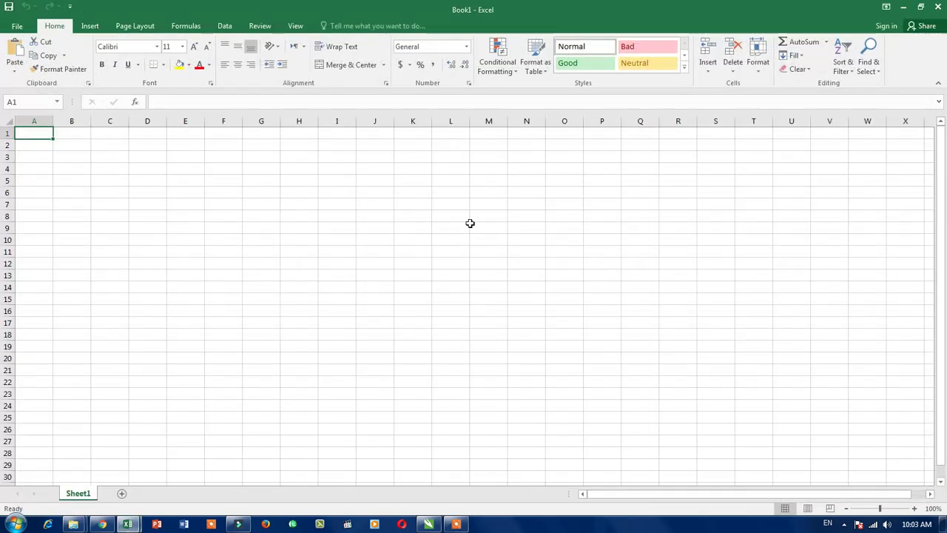
- Switch back to the password-protected Book1 window and close it
{"action": "left_click", "coordinate": [128, 524]}
{"action": "left_click", "coordinate": [104, 457]}
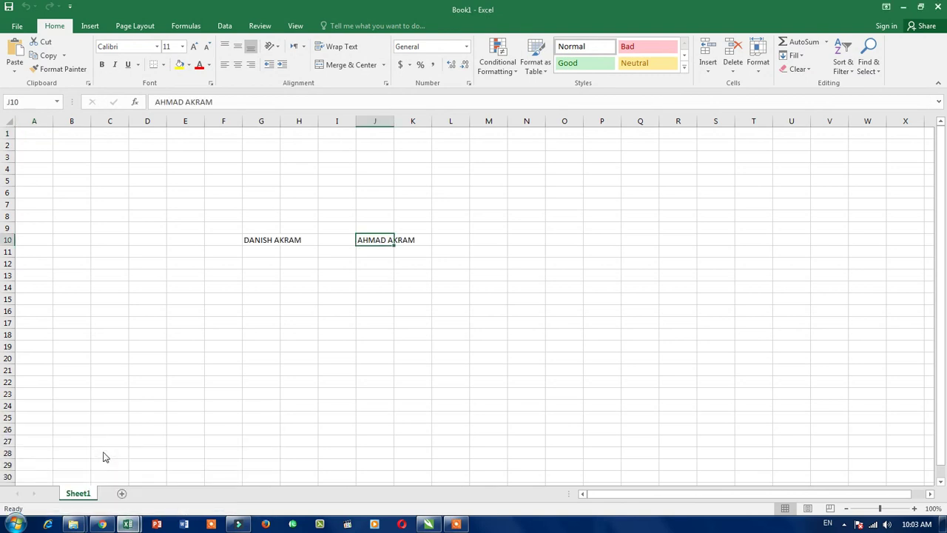
{"action": "left_click", "coordinate": [17, 26]}
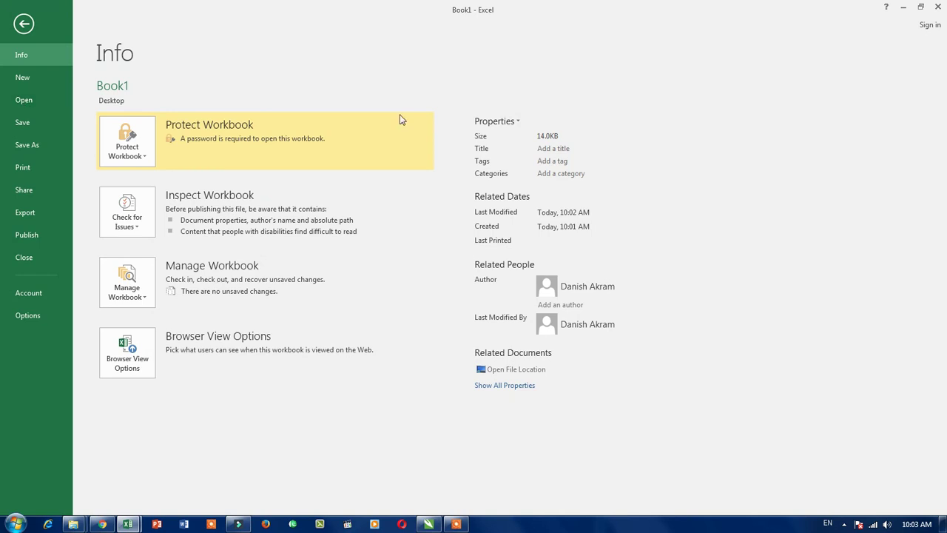
{"action": "left_click", "coordinate": [937, 6]}
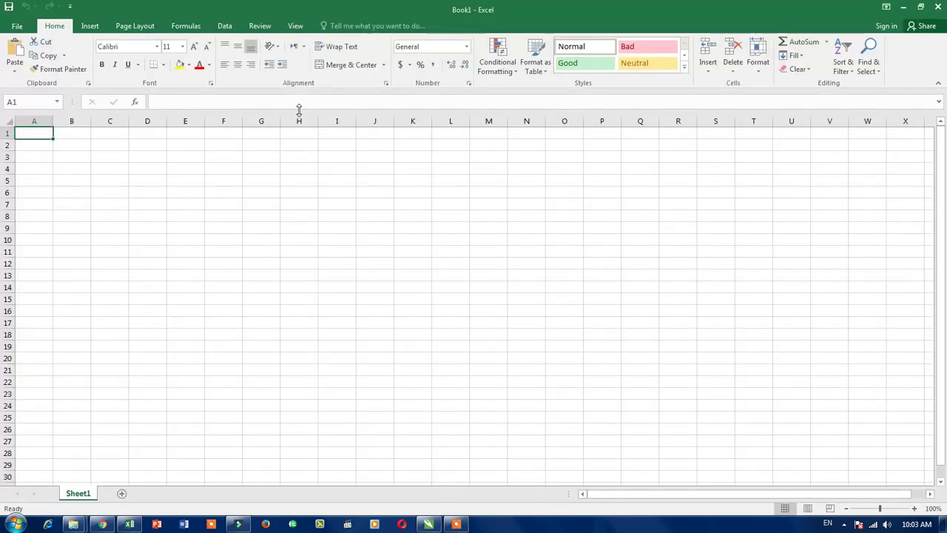
- Reopen Book1 from the Recent list, unlock it with its password, and return to the Open page
{"action": "left_click", "coordinate": [17, 26]}
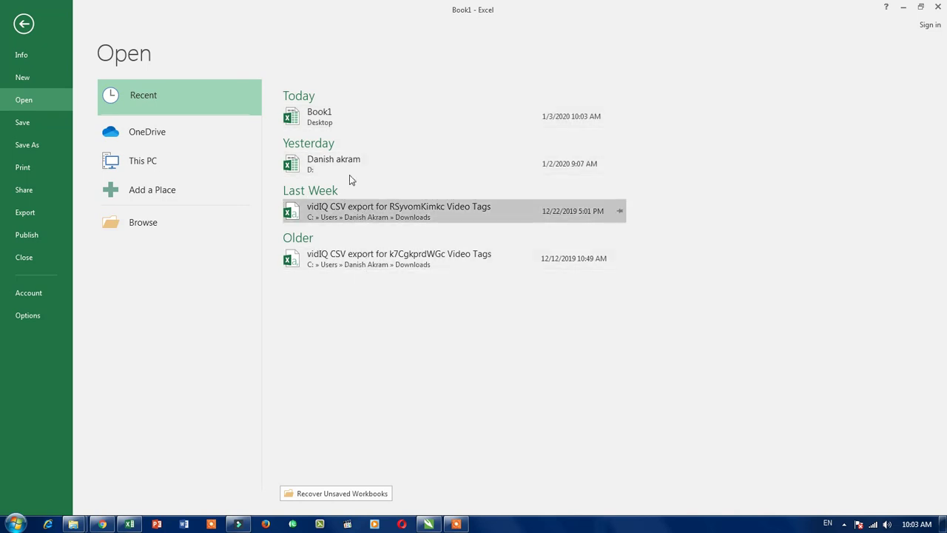
{"action": "left_click", "coordinate": [334, 125]}
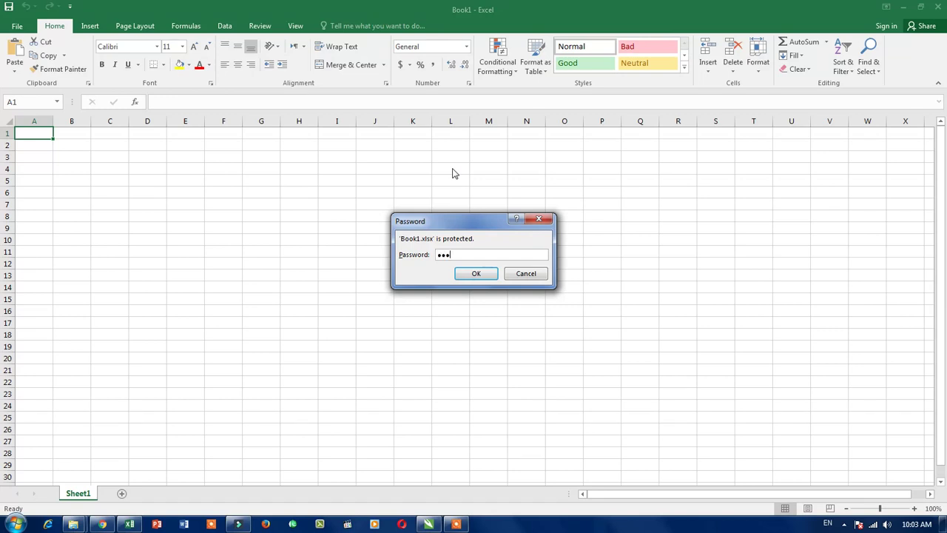
{"action": "key", "text": "Return"}
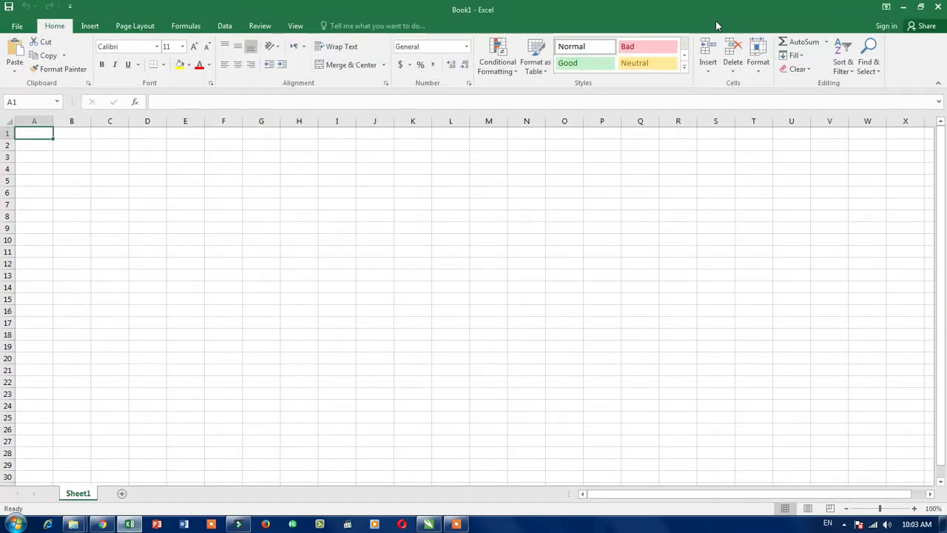
{"action": "left_click", "coordinate": [28, 27]}
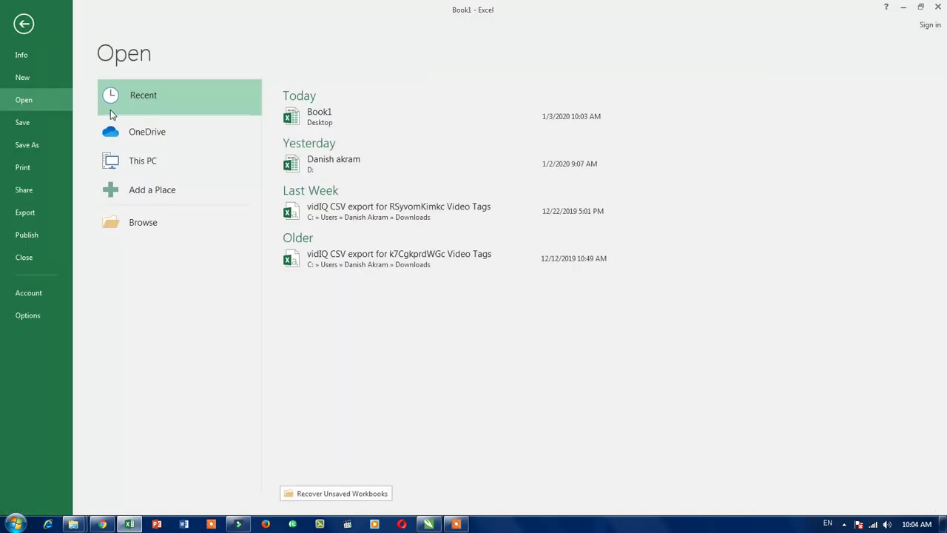
- Look through the Open page locations: OneDrive, This PC and Add a Place
{"action": "left_click", "coordinate": [155, 133]}
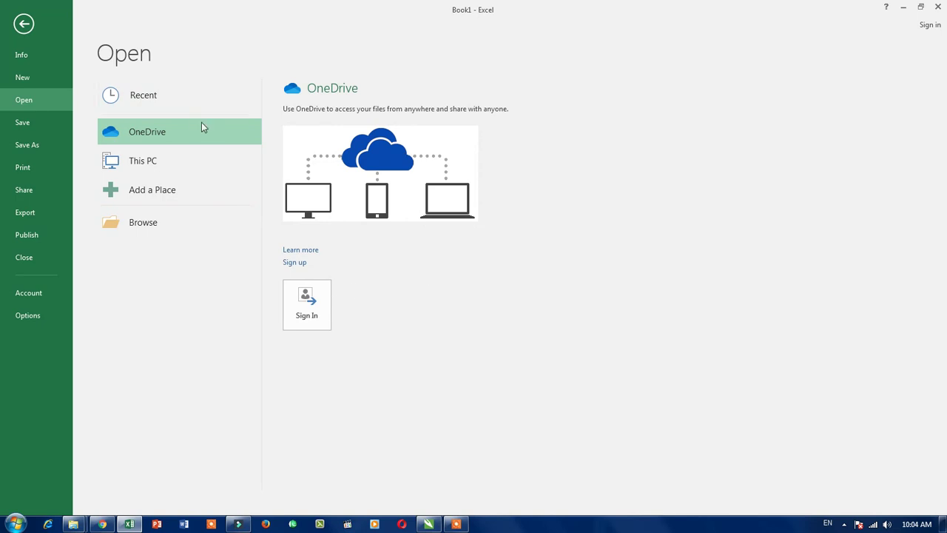
{"action": "left_click", "coordinate": [162, 162]}
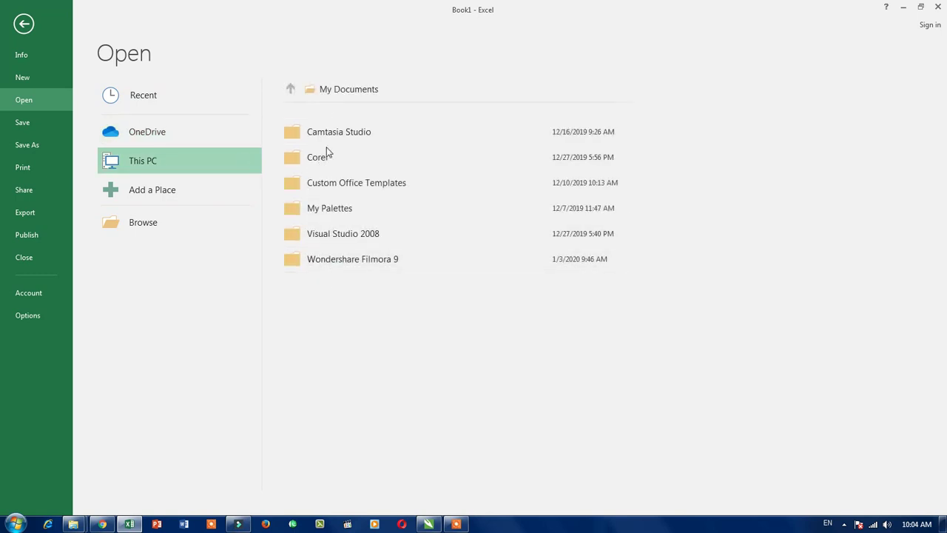
{"action": "left_click", "coordinate": [170, 189]}
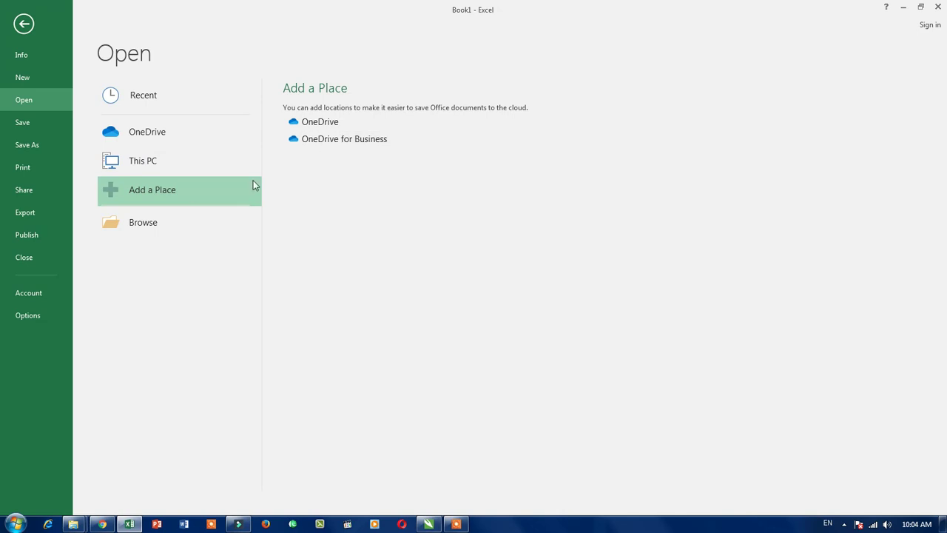
- Open Book1 from the Desktop through the Browse dialog and enter its password
{"action": "left_click", "coordinate": [176, 222]}
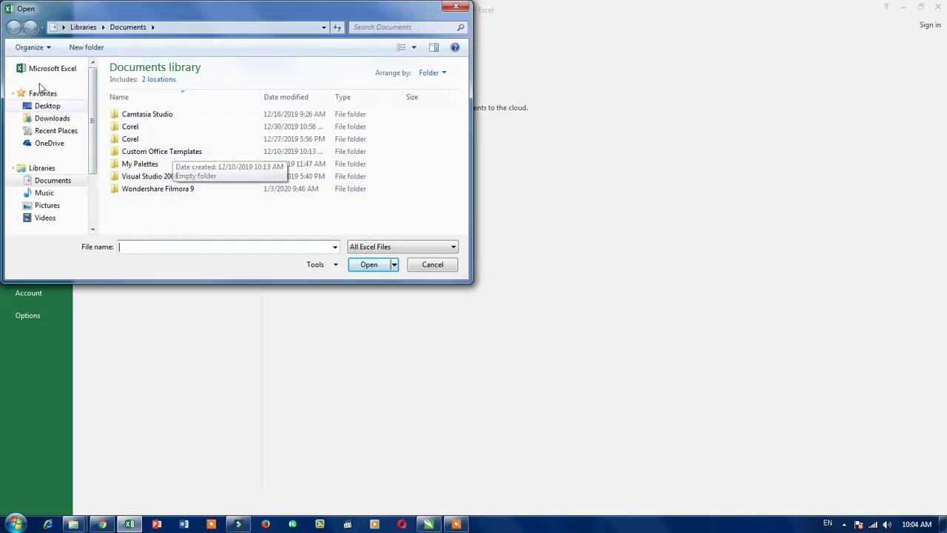
{"action": "left_click", "coordinate": [35, 109]}
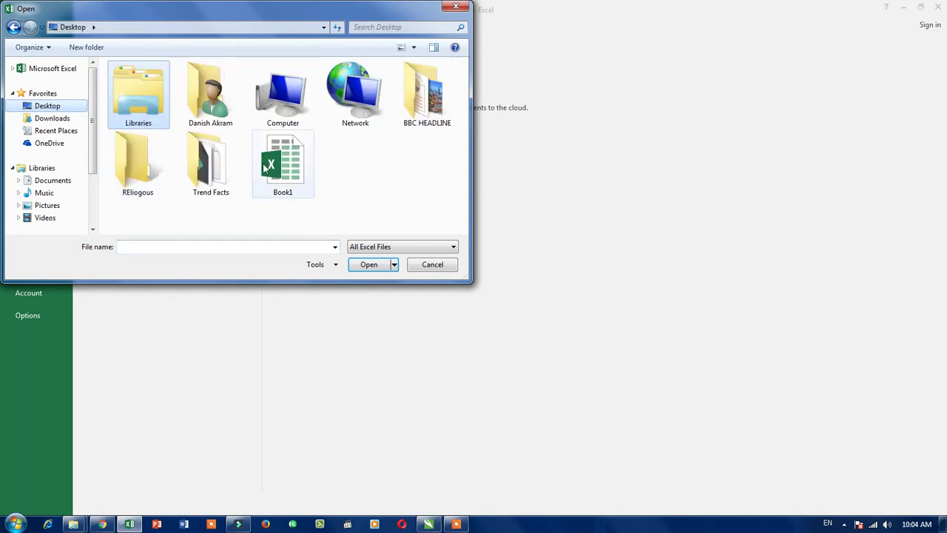
{"action": "left_click", "coordinate": [299, 191]}
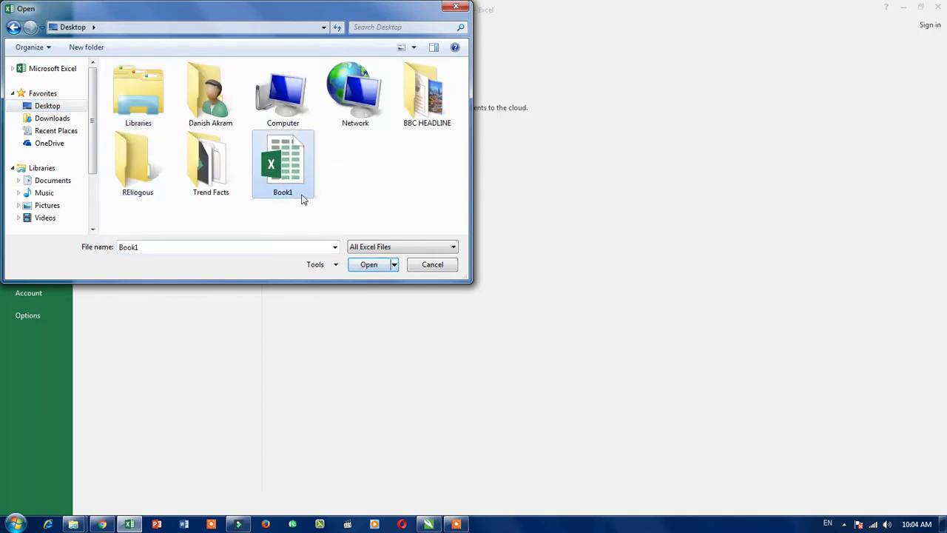
{"action": "left_click", "coordinate": [367, 264]}
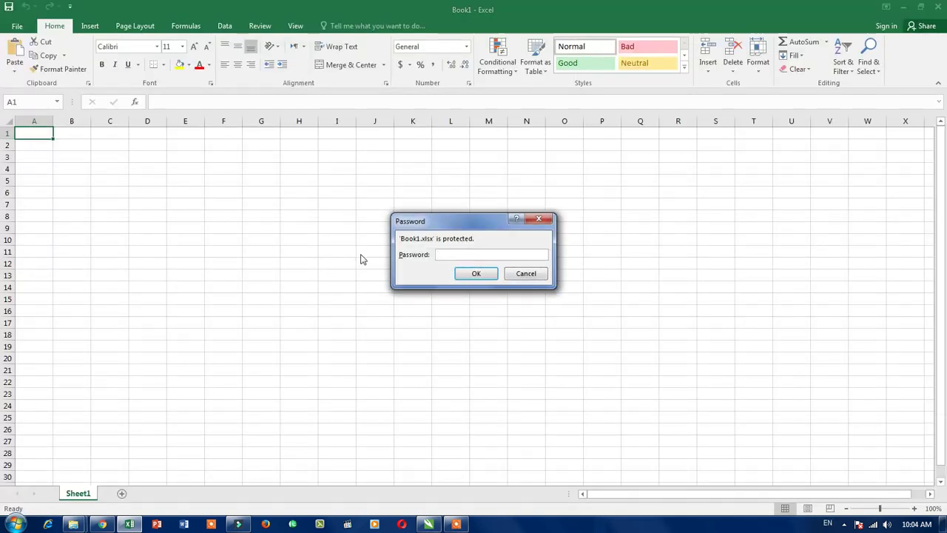
{"action": "key", "text": "Return"}
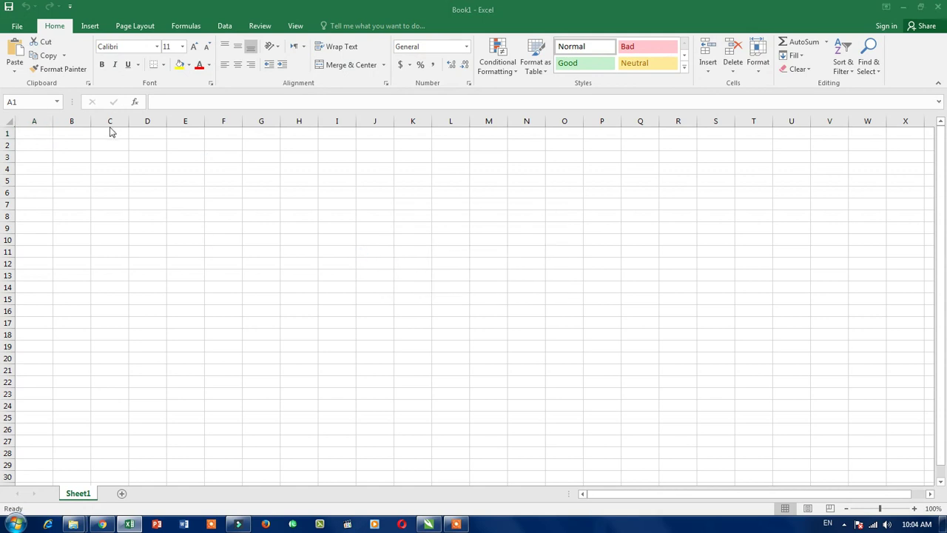
- Save Book1, then open the Save As dialog for the Desktop and cancel it
{"action": "left_click", "coordinate": [9, 28]}
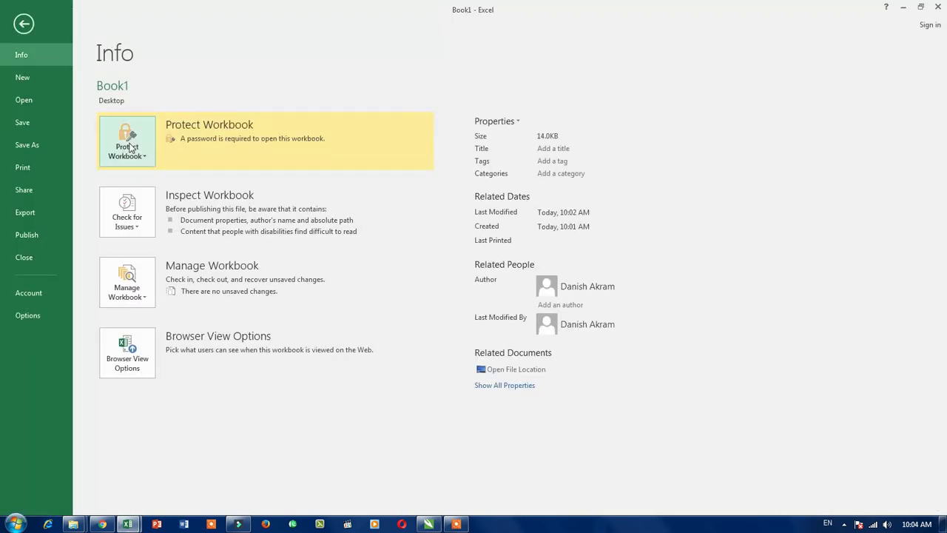
{"action": "left_click", "coordinate": [25, 122]}
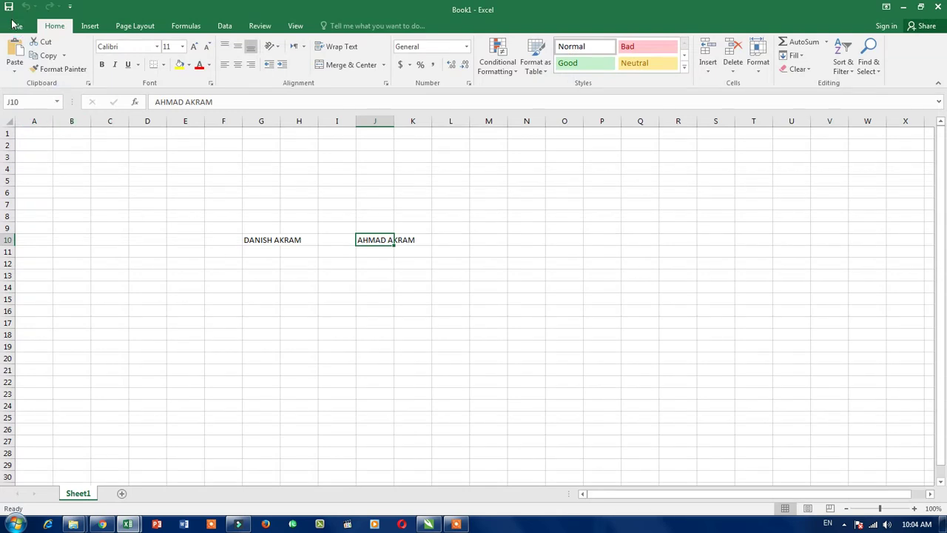
{"action": "left_click", "coordinate": [17, 26]}
{"action": "left_click", "coordinate": [30, 145]}
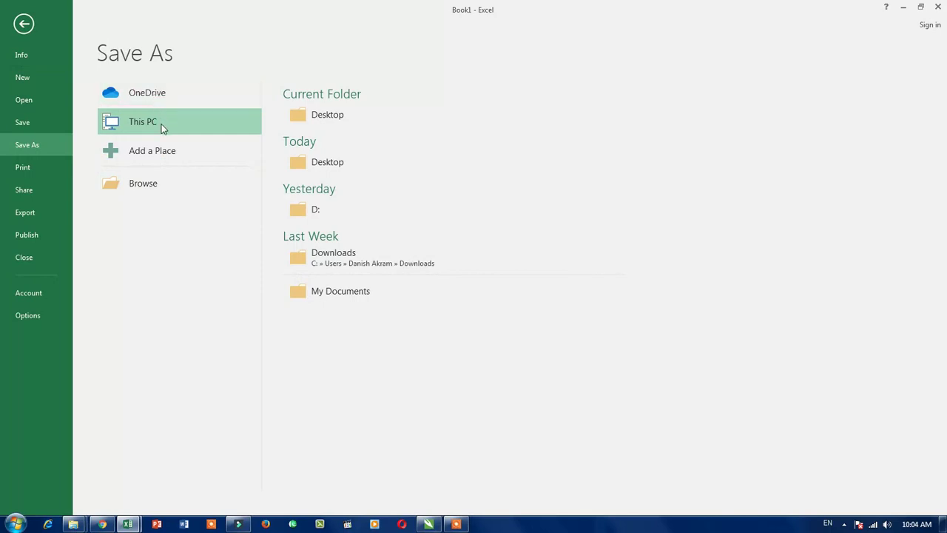
{"action": "left_click", "coordinate": [147, 183]}
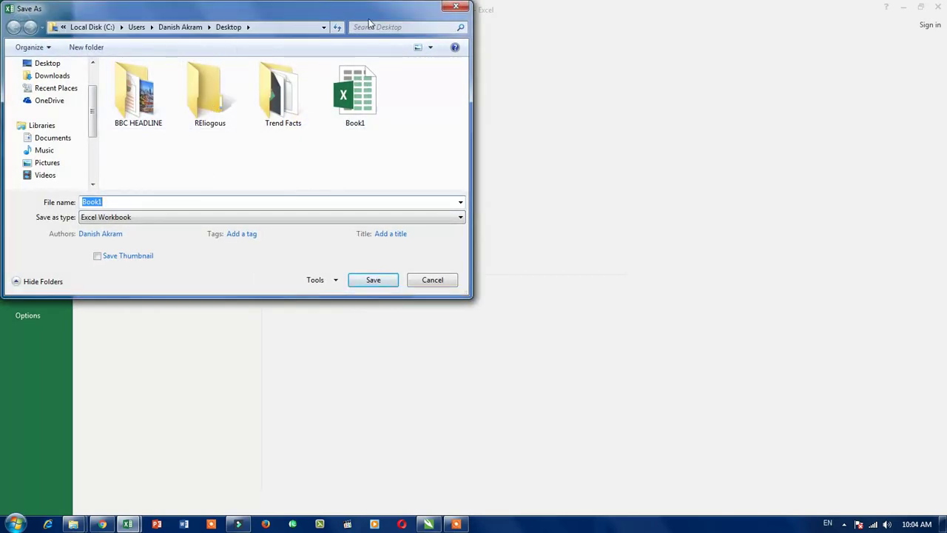
{"action": "left_click", "coordinate": [456, 7]}
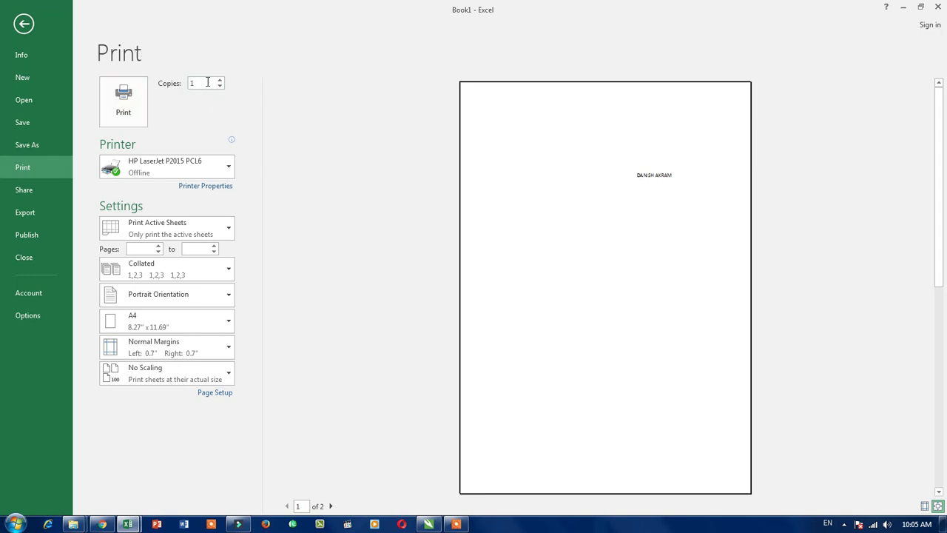
{"action": "left_click", "coordinate": [196, 175]}
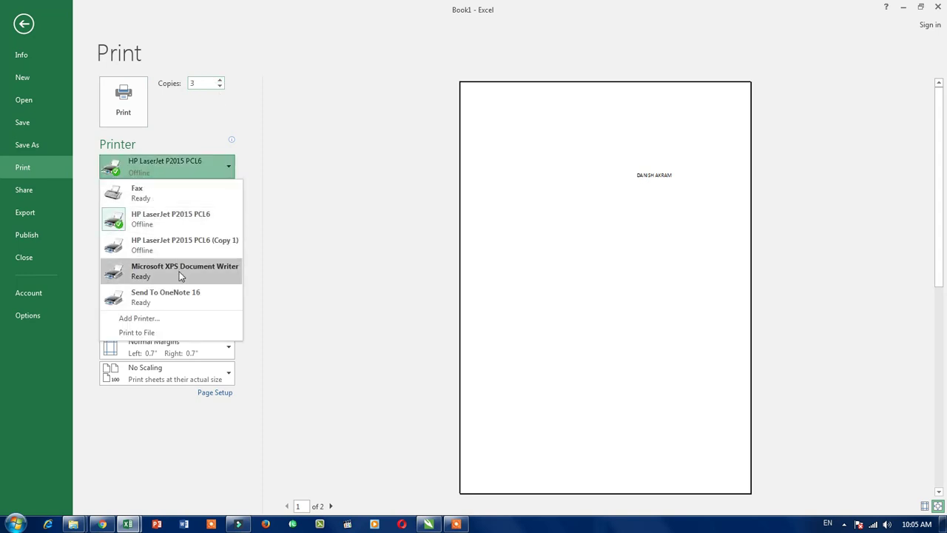
{"action": "left_click", "coordinate": [189, 224]}
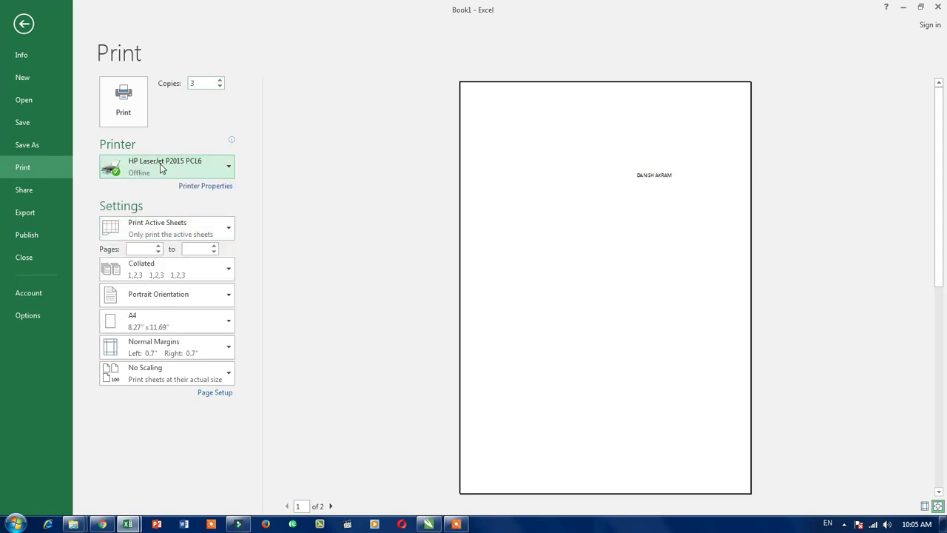
{"action": "left_click", "coordinate": [183, 233]}
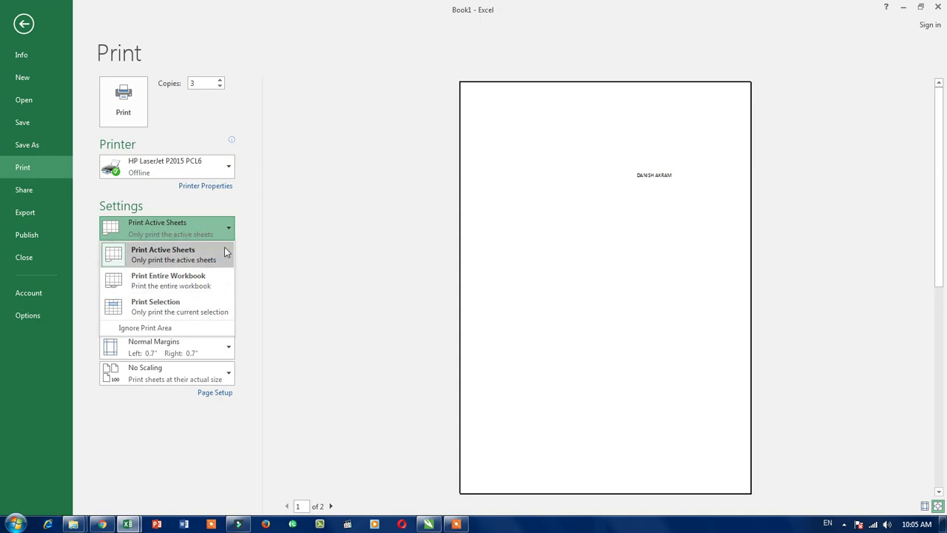
{"action": "left_click", "coordinate": [243, 235]}
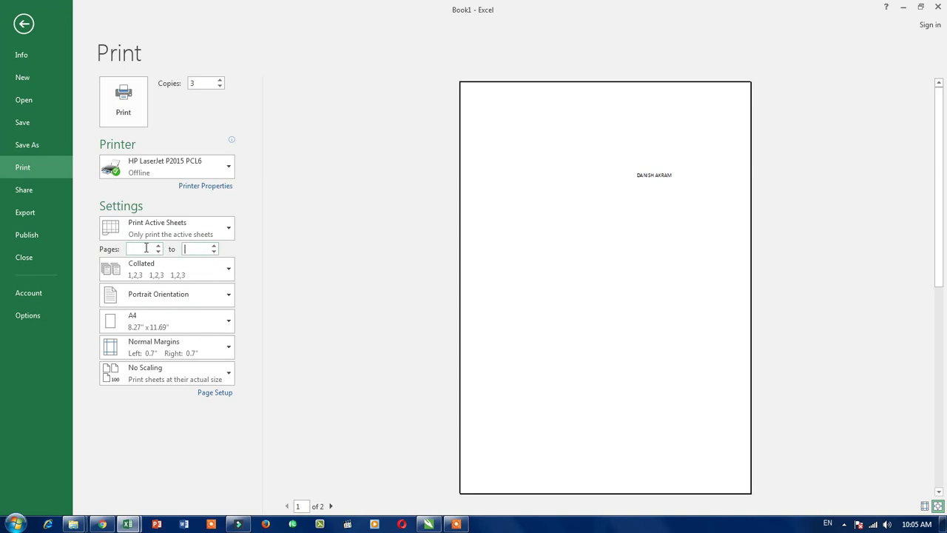
{"action": "left_click", "coordinate": [155, 272]}
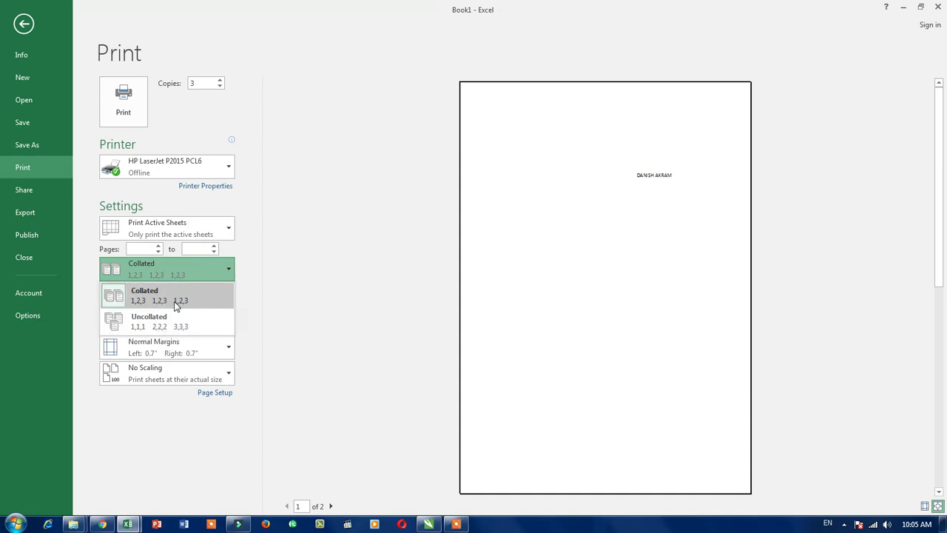
{"action": "left_click", "coordinate": [241, 300]}
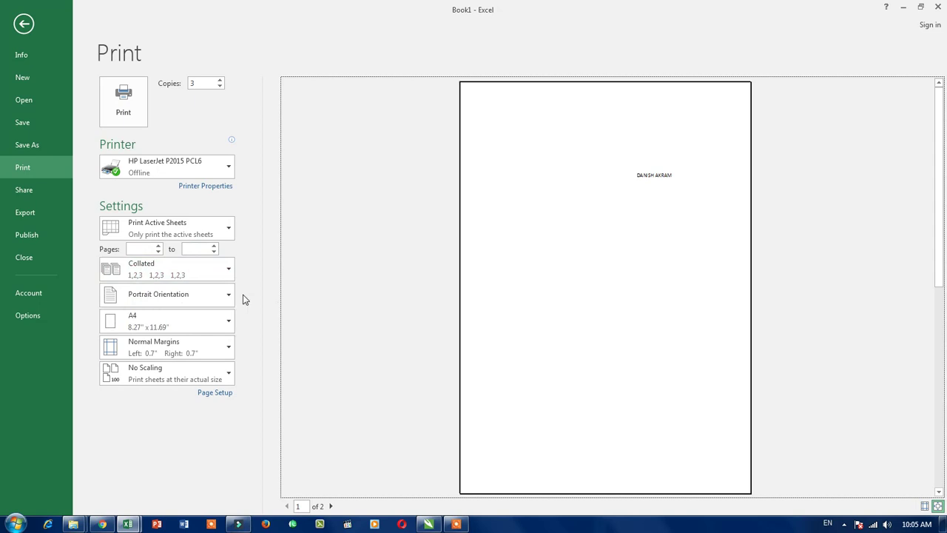
{"action": "left_click", "coordinate": [172, 299]}
{"action": "left_click", "coordinate": [161, 346]}
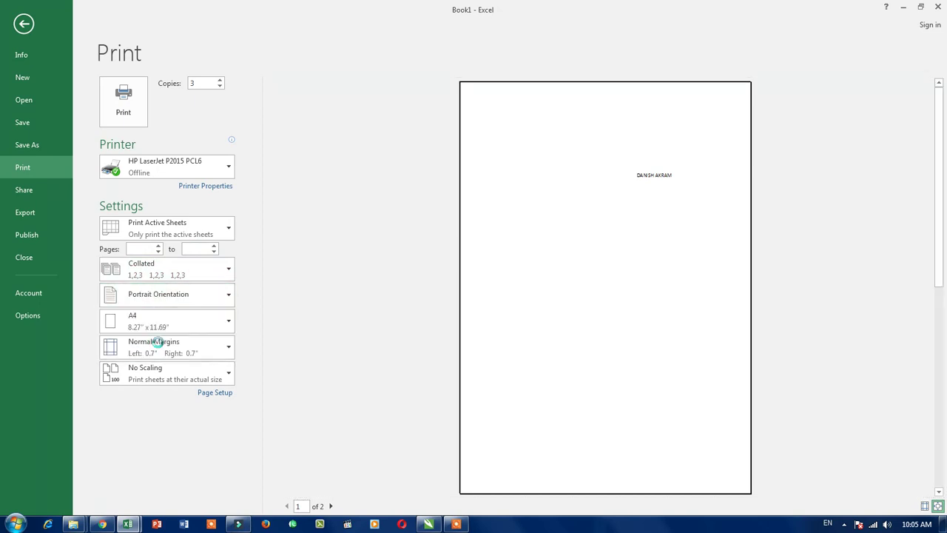
{"action": "left_click", "coordinate": [208, 302]}
{"action": "left_click", "coordinate": [209, 318]}
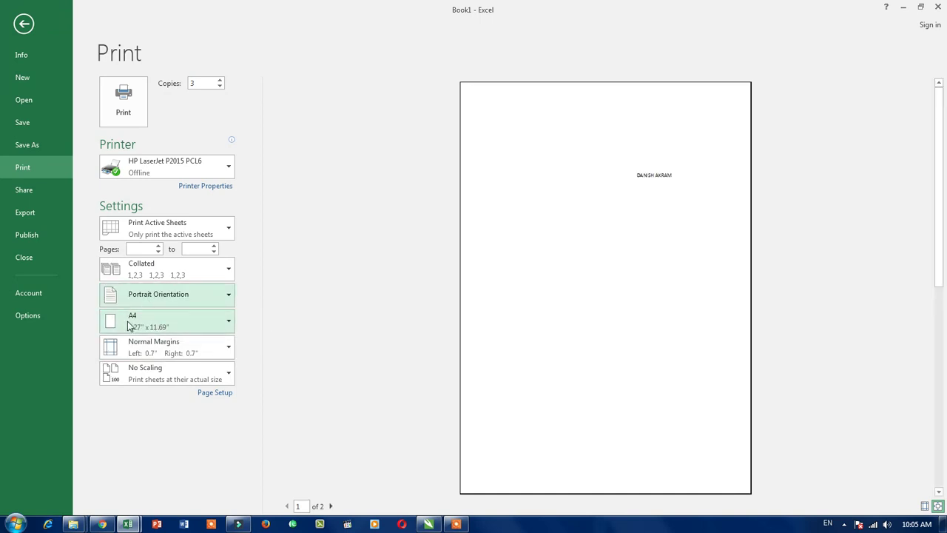
{"action": "left_click", "coordinate": [165, 325]}
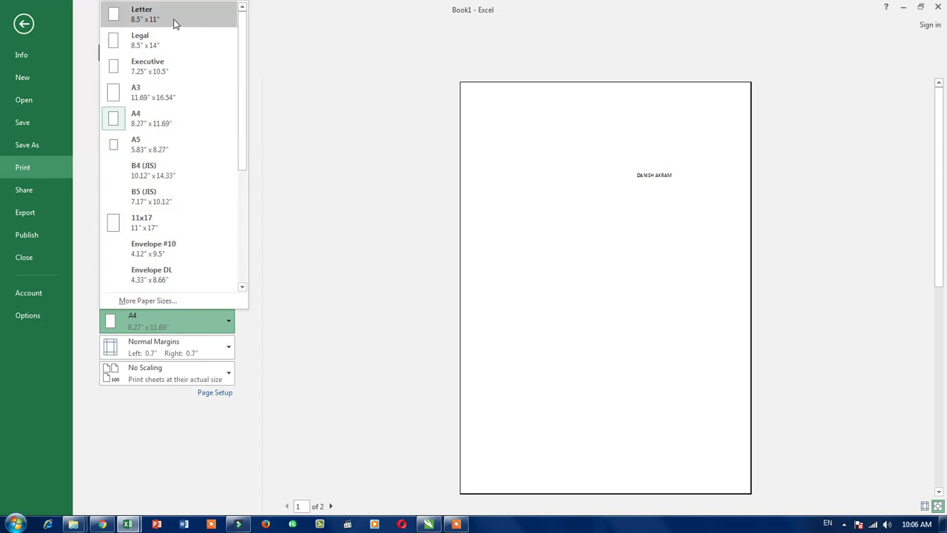
{"action": "scroll", "coordinate": [171, 159], "scroll_direction": "down", "scroll_amount": 3}
- Keep A4 paper and set the print margins to Narrow (0.25-inch sides)
{"action": "left_click", "coordinate": [297, 254]}
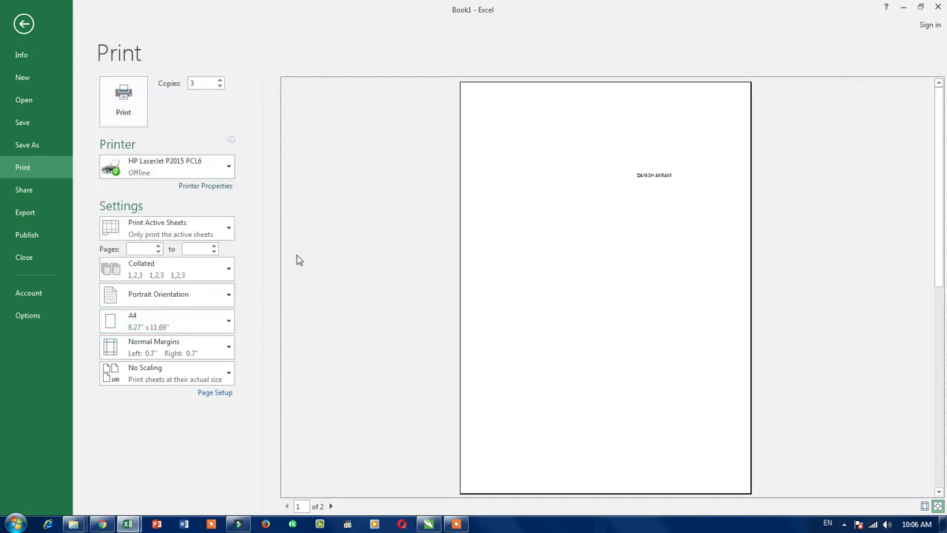
{"action": "left_click", "coordinate": [166, 343]}
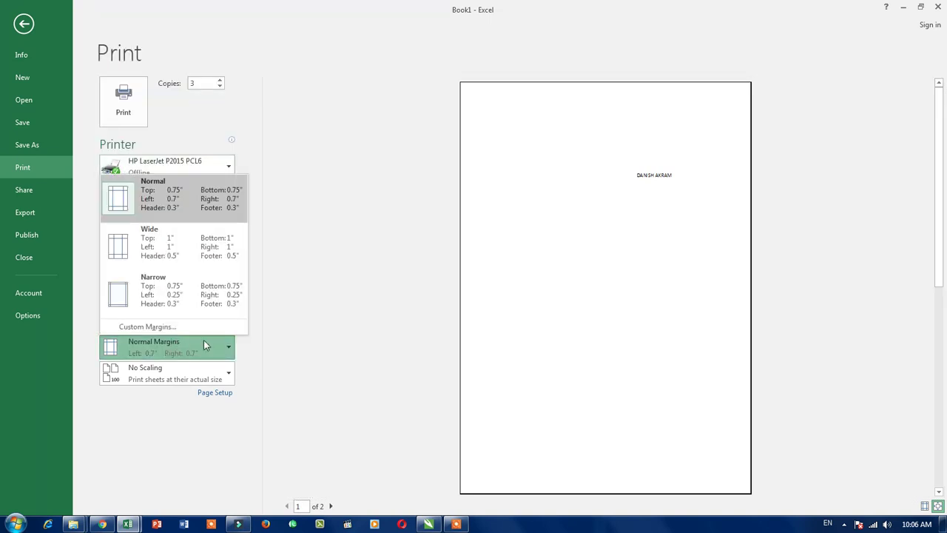
{"action": "left_click", "coordinate": [205, 344]}
{"action": "left_click", "coordinate": [209, 341]}
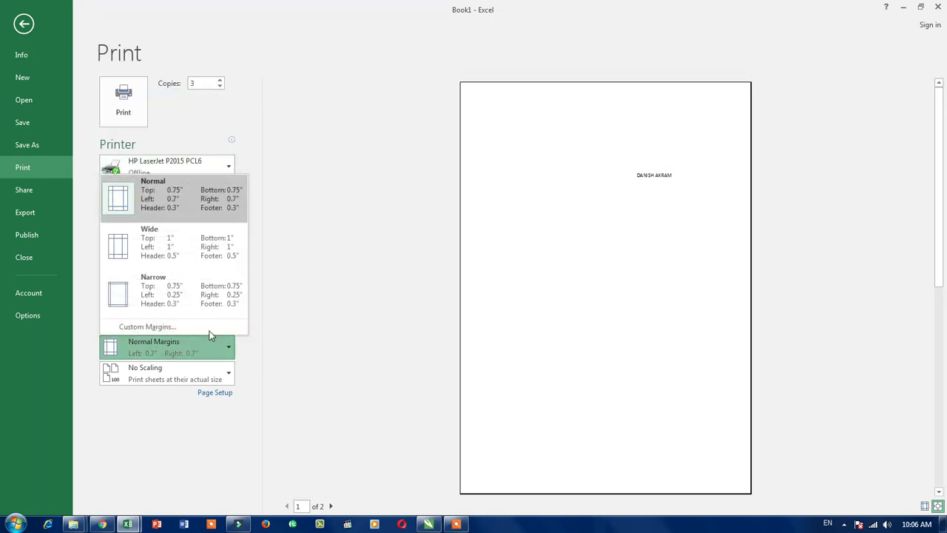
{"action": "left_click", "coordinate": [194, 294]}
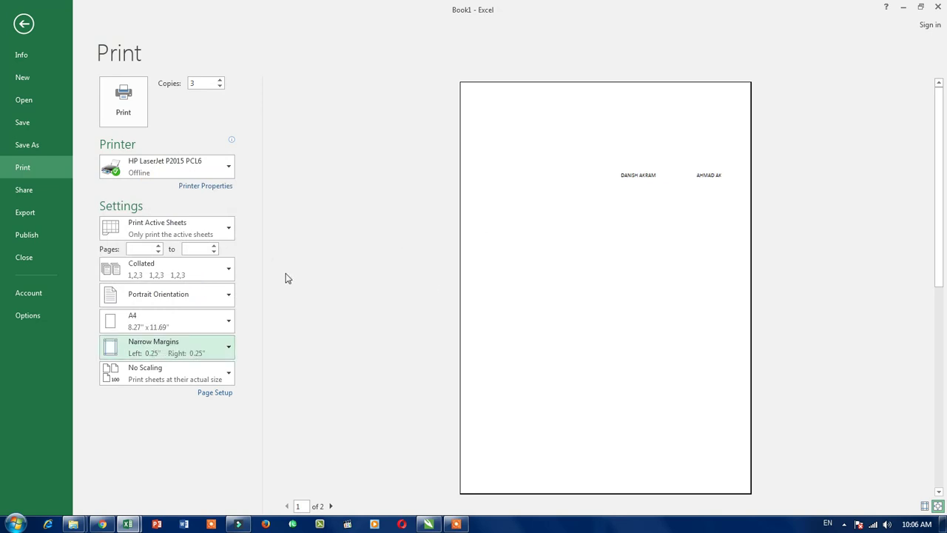
- Scale the printout to Fit All Columns on One Page and print it
{"action": "left_click", "coordinate": [185, 377]}
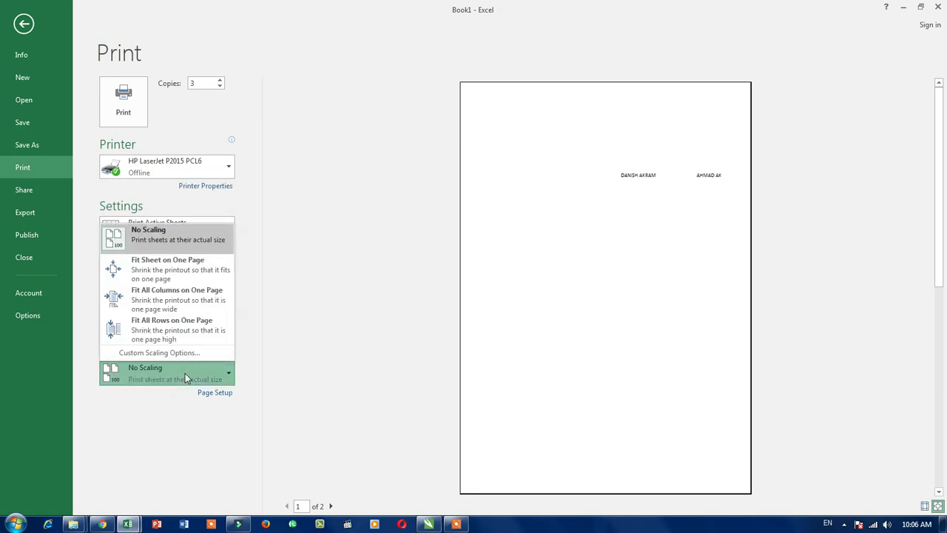
{"action": "left_click", "coordinate": [148, 273]}
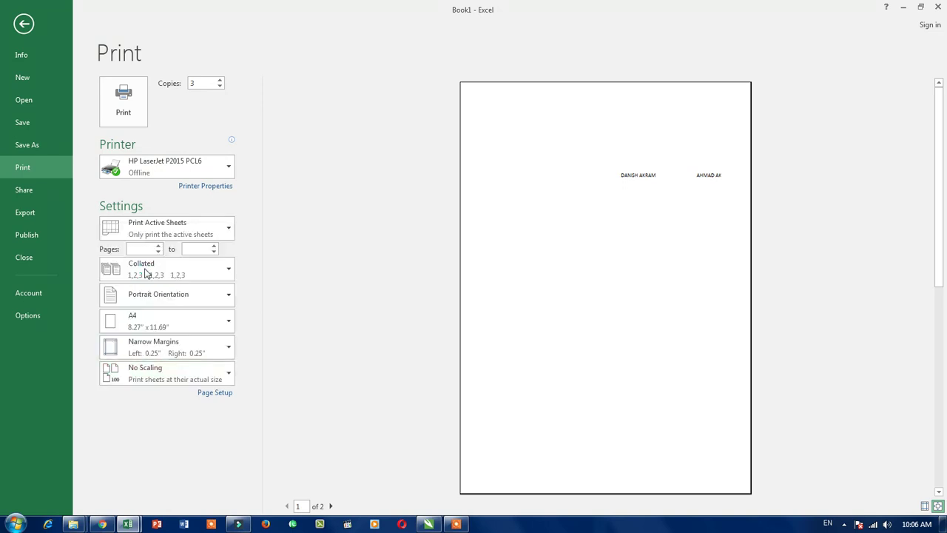
{"action": "left_click", "coordinate": [167, 376]}
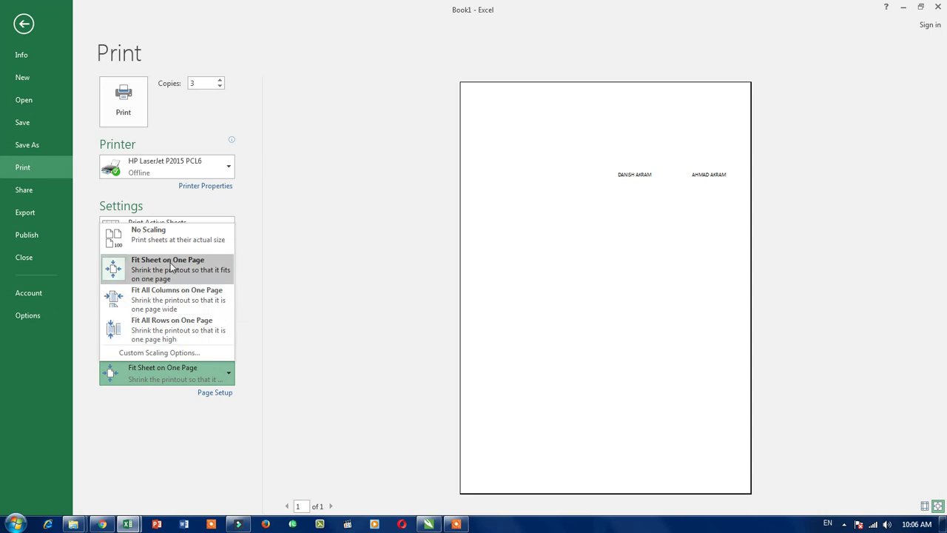
{"action": "left_click", "coordinate": [165, 304]}
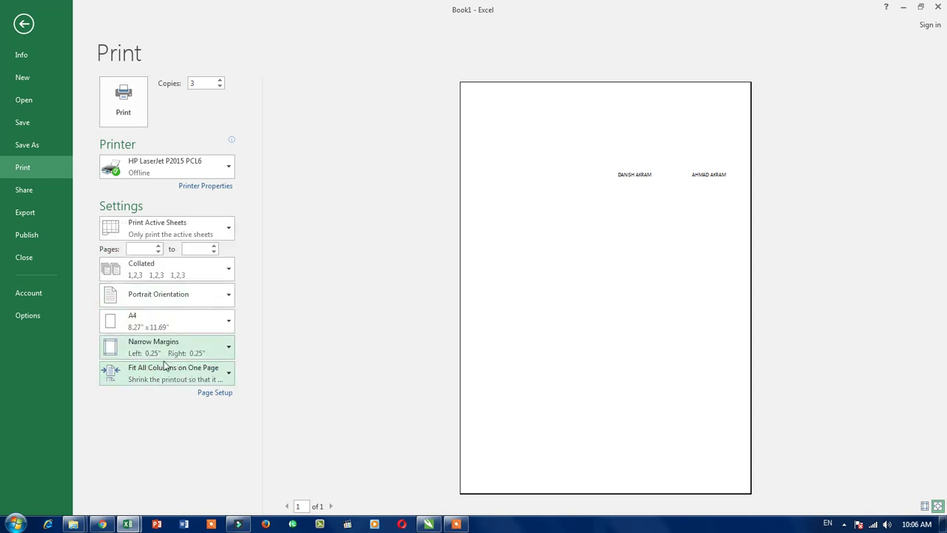
{"action": "left_click", "coordinate": [122, 111]}
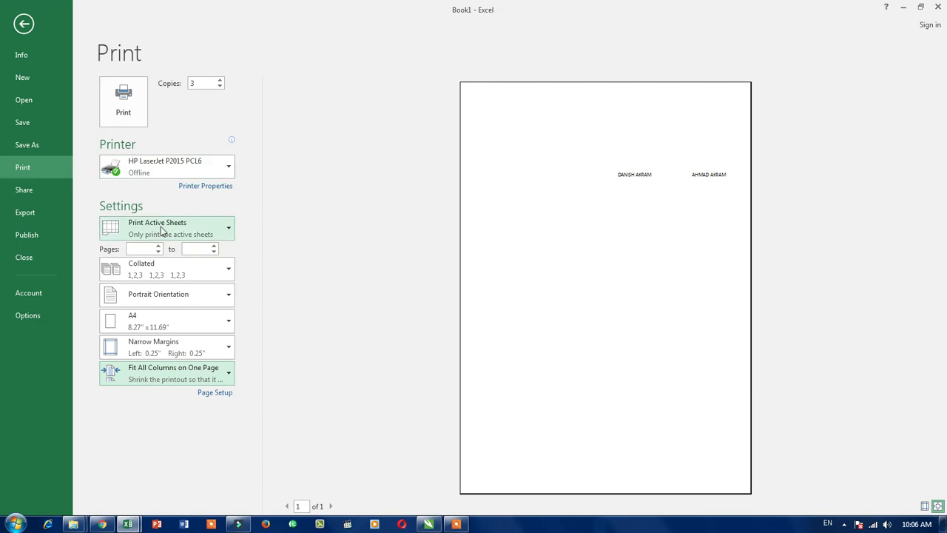
- Review the Share page's Email options, then show Export's Create PDF/XPS Document page
{"action": "left_click", "coordinate": [50, 191]}
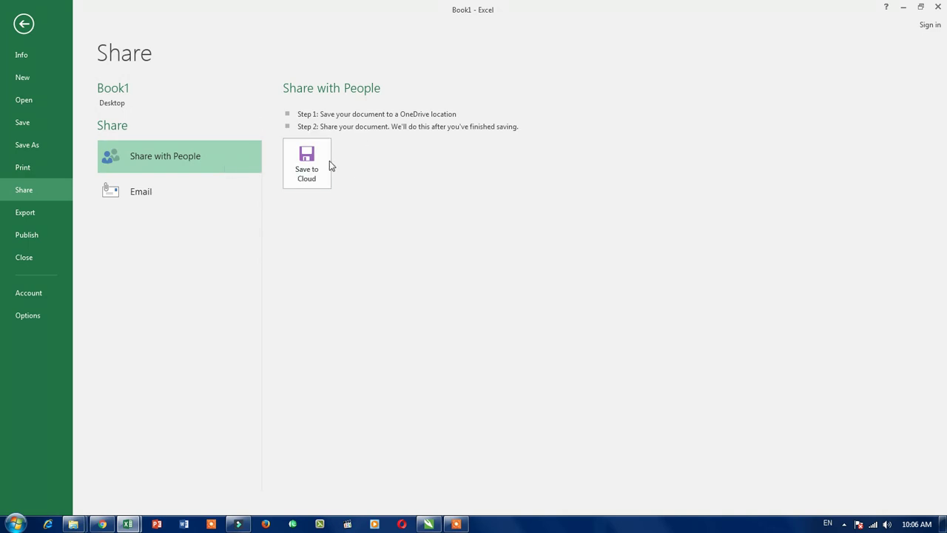
{"action": "left_click", "coordinate": [154, 189]}
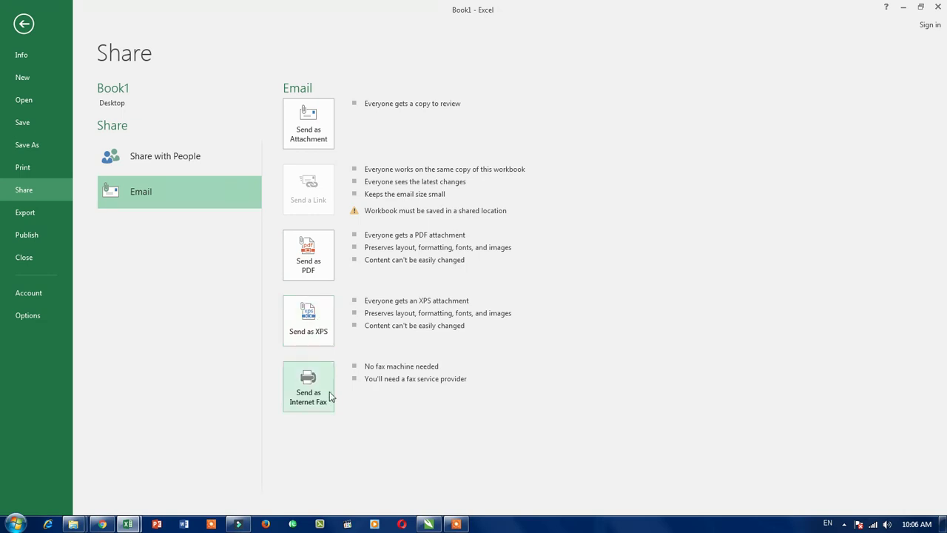
{"action": "left_click", "coordinate": [32, 213]}
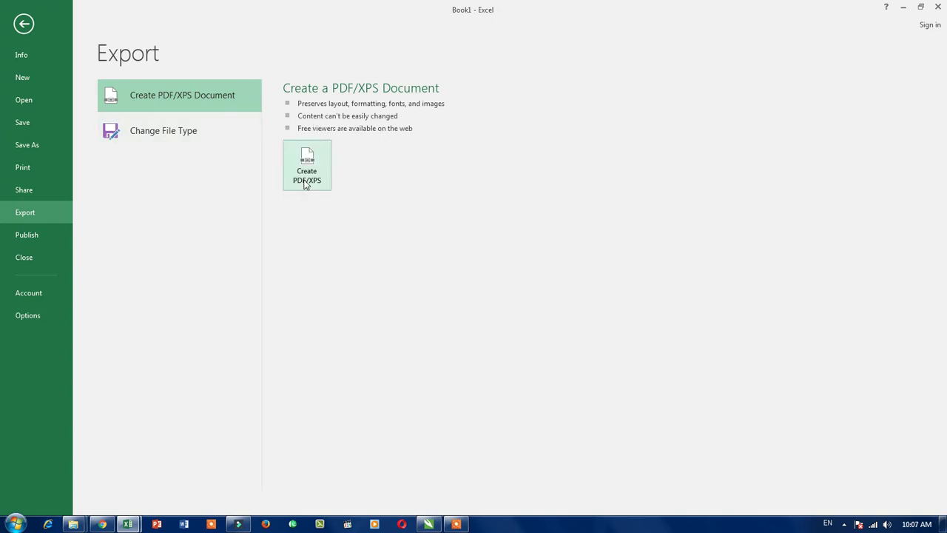
- Publish Book1 as Book1.pdf to the Desktop with Create PDF/XPS
{"action": "left_click", "coordinate": [170, 137]}
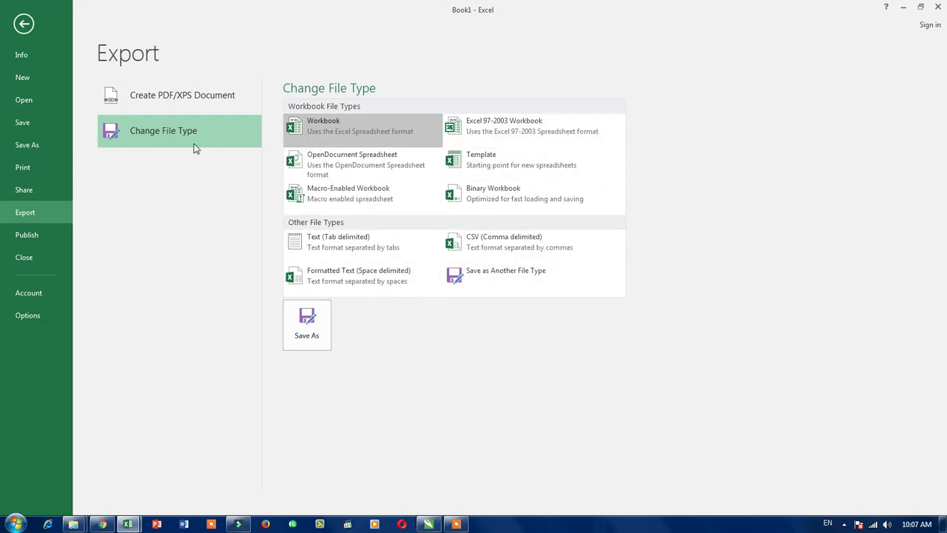
{"action": "left_click", "coordinate": [185, 100]}
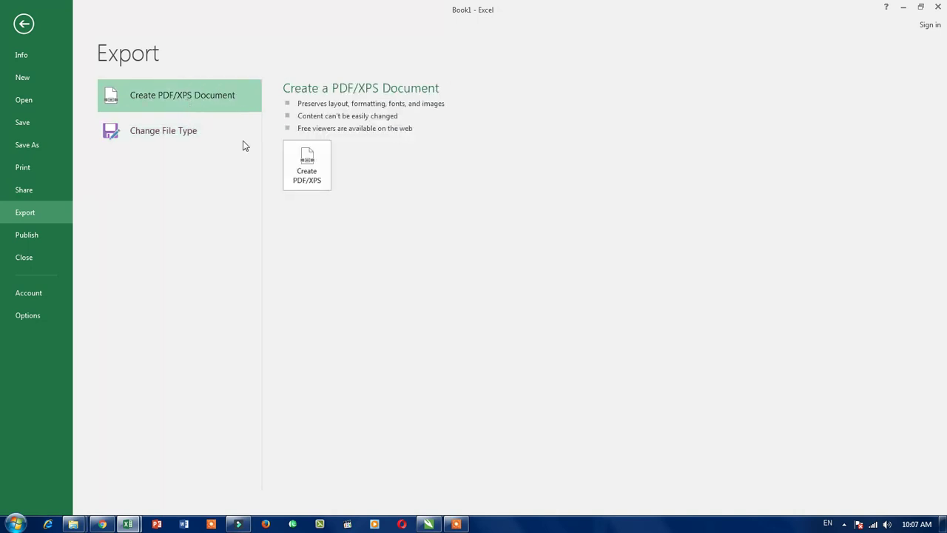
{"action": "left_click", "coordinate": [305, 165]}
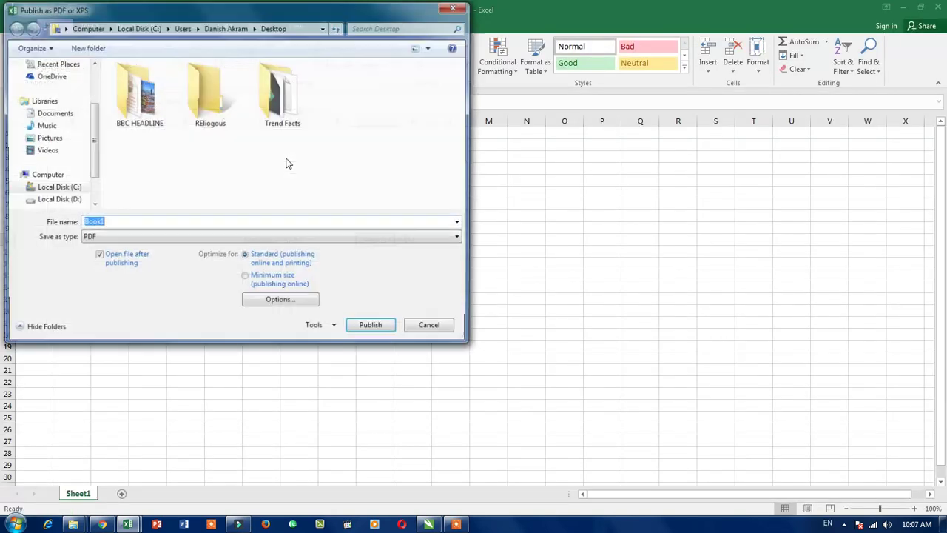
{"action": "scroll", "coordinate": [67, 111], "scroll_direction": "up", "scroll_amount": 2}
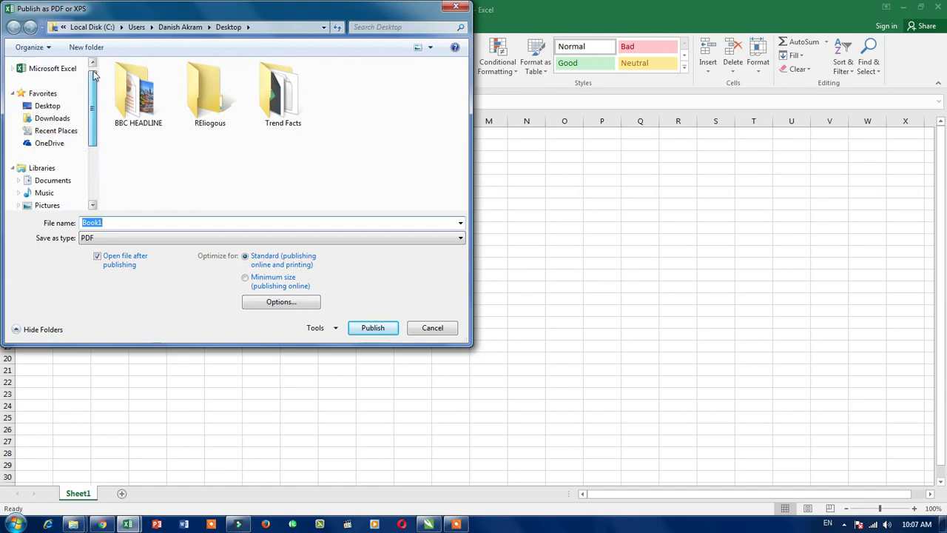
{"action": "left_click", "coordinate": [48, 106]}
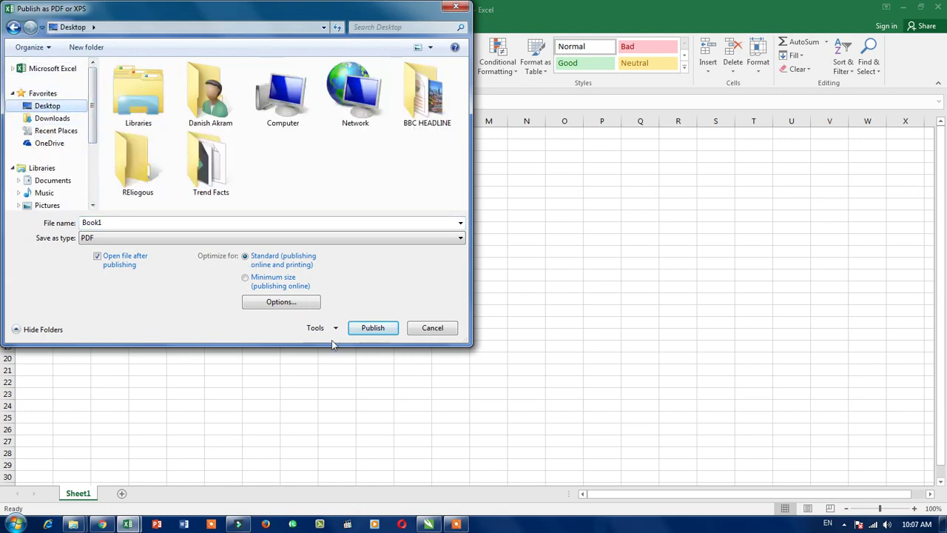
{"action": "left_click", "coordinate": [373, 328]}
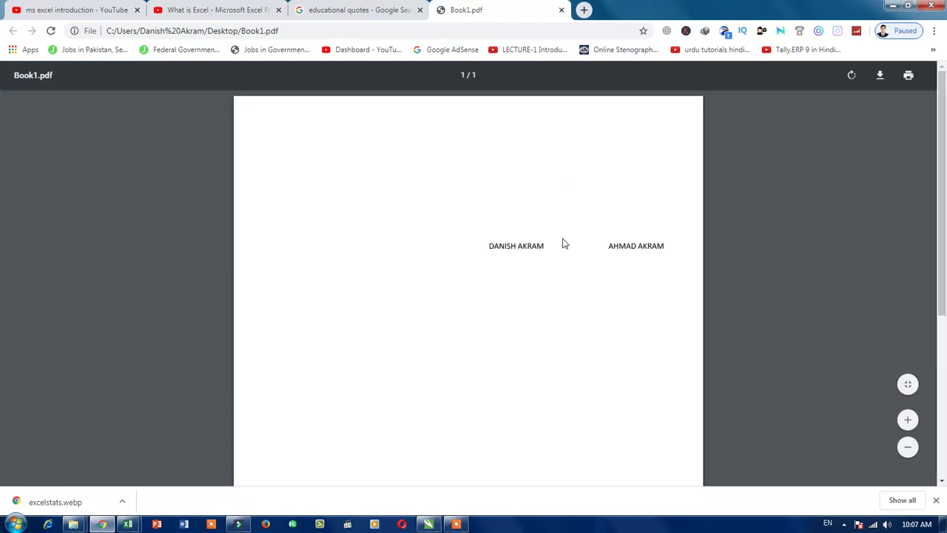
- Close the Book1.pdf tab in Chrome and bring back the Excel Book1 window
{"action": "left_click", "coordinate": [561, 10]}
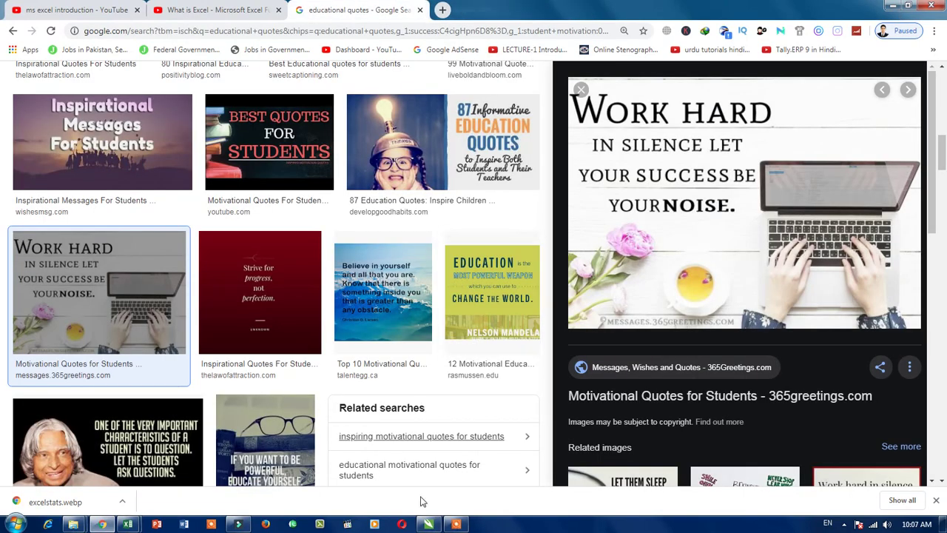
{"action": "left_click", "coordinate": [427, 524]}
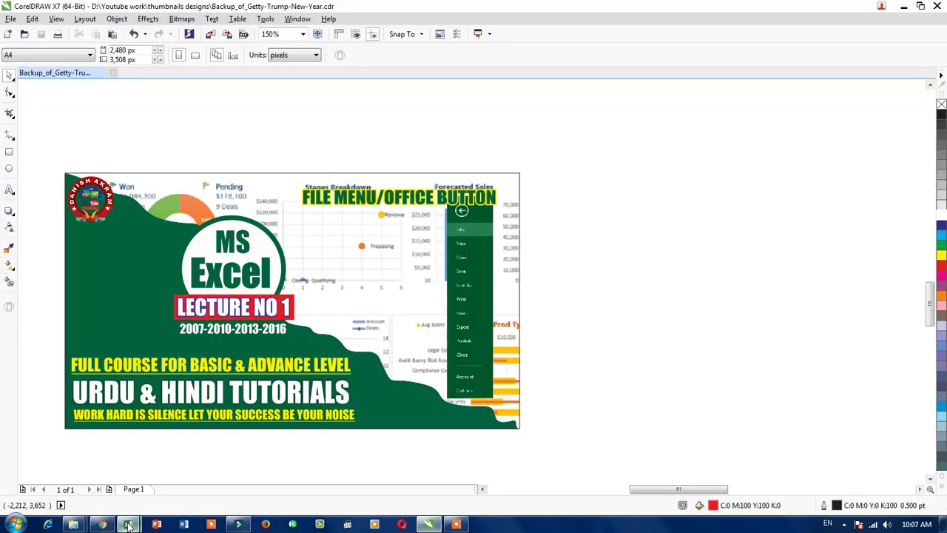
{"action": "mouse_move", "coordinate": [128, 523]}
{"action": "left_click", "coordinate": [169, 481]}
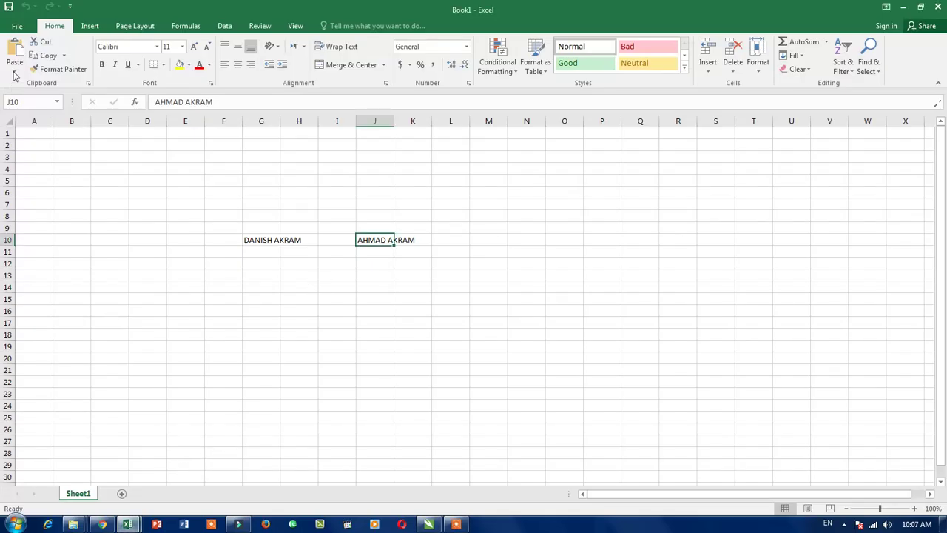
- Glance at Publish to Power BI, close Book1 with Don't Save, and show recent workbooks
{"action": "left_click", "coordinate": [17, 26]}
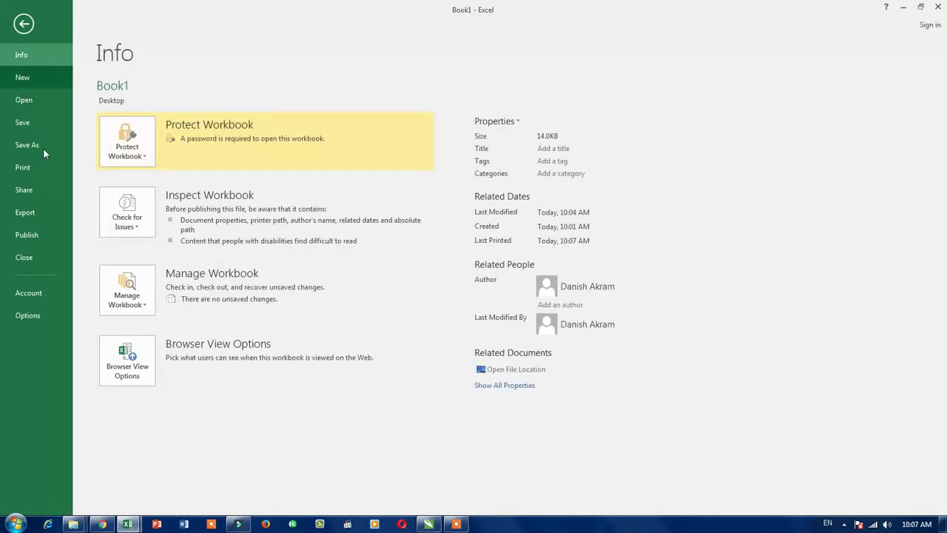
{"action": "left_click", "coordinate": [42, 231]}
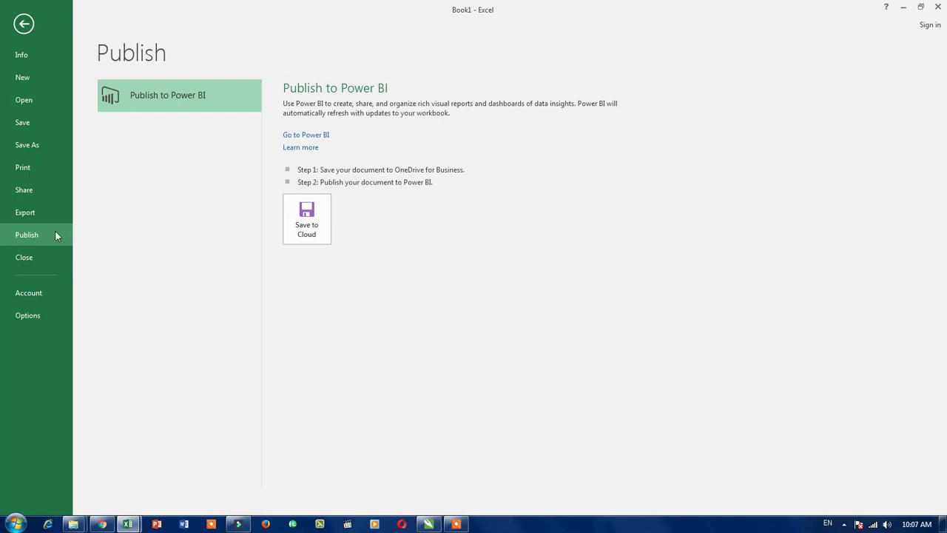
{"action": "left_click", "coordinate": [42, 256]}
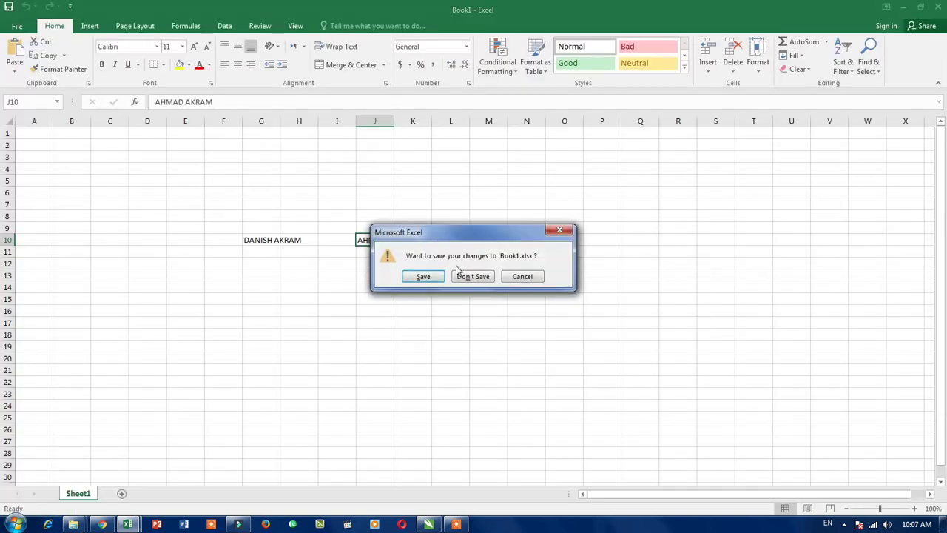
{"action": "left_click", "coordinate": [464, 274]}
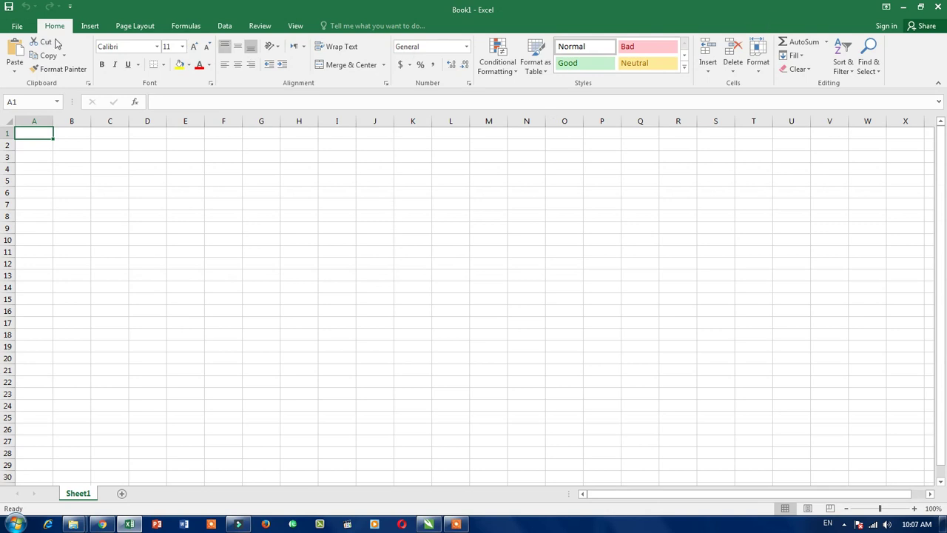
{"action": "left_click", "coordinate": [16, 26]}
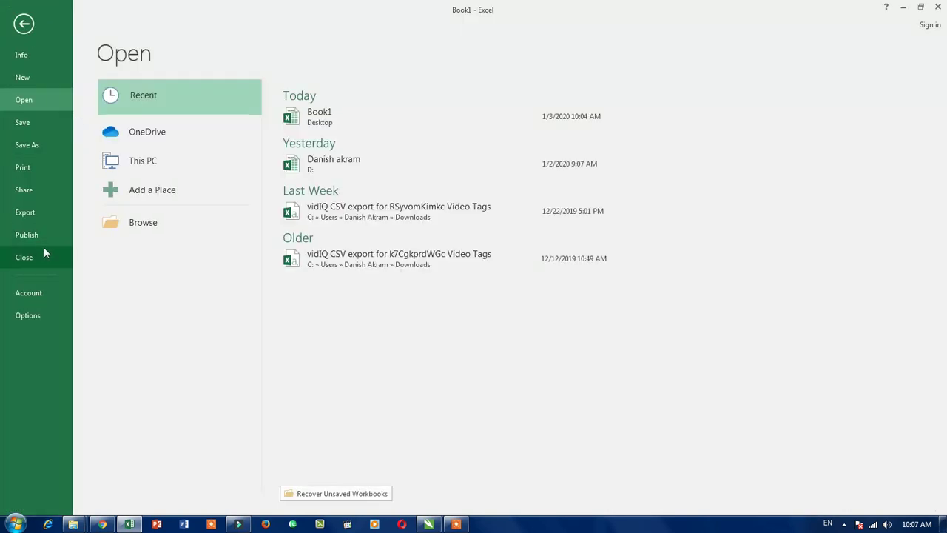
- Switch the Office Theme to Dark Gray, White, then back to Colorful; dismiss Sign In
{"action": "left_click", "coordinate": [46, 294]}
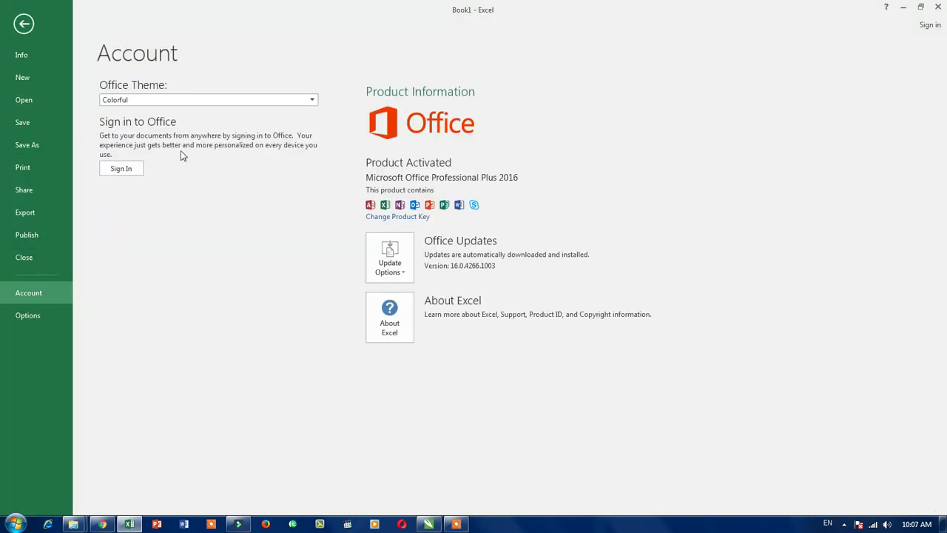
{"action": "left_click", "coordinate": [165, 103]}
{"action": "left_click", "coordinate": [165, 122]}
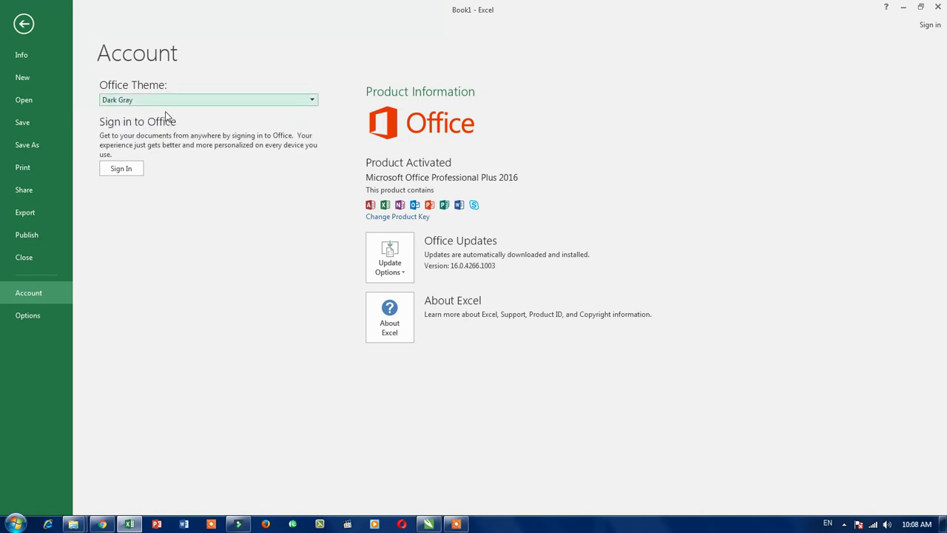
{"action": "left_click", "coordinate": [185, 102]}
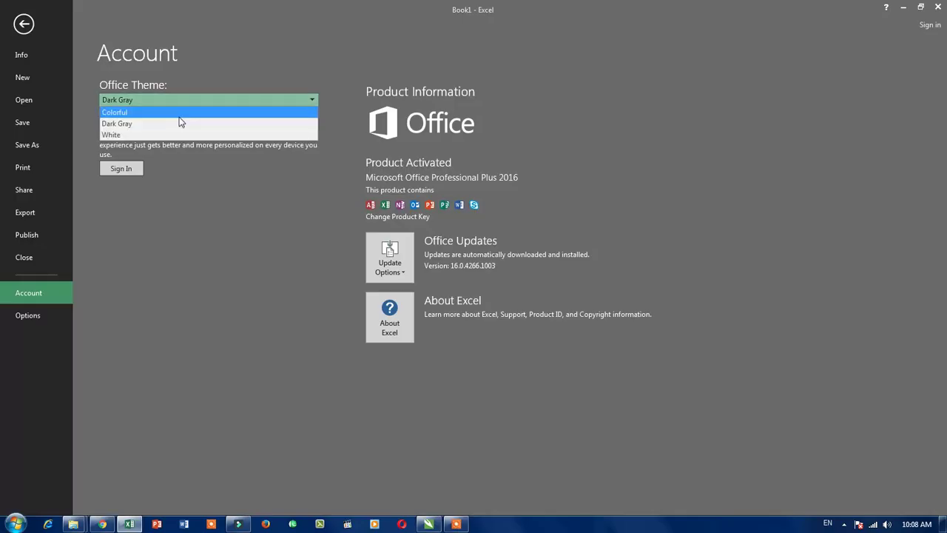
{"action": "left_click", "coordinate": [177, 123]}
{"action": "left_click", "coordinate": [180, 100]}
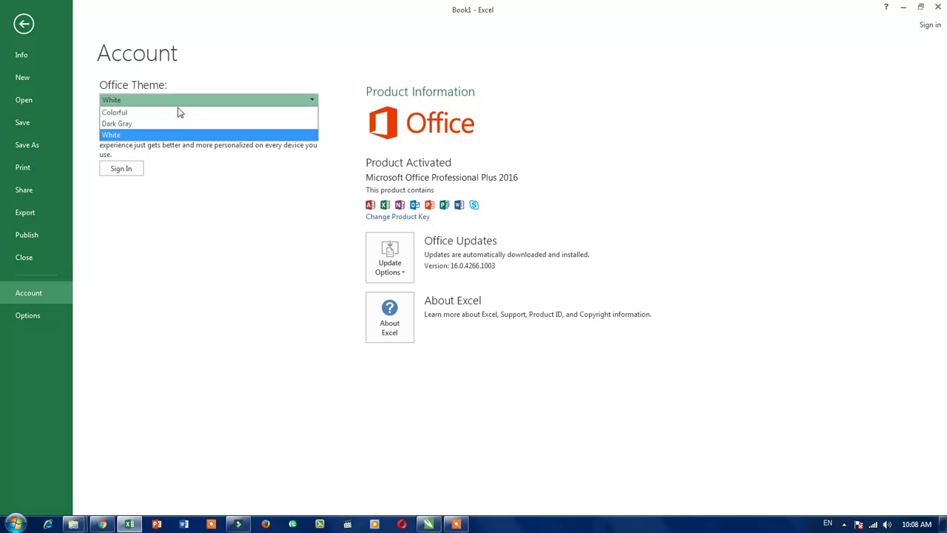
{"action": "left_click", "coordinate": [183, 110]}
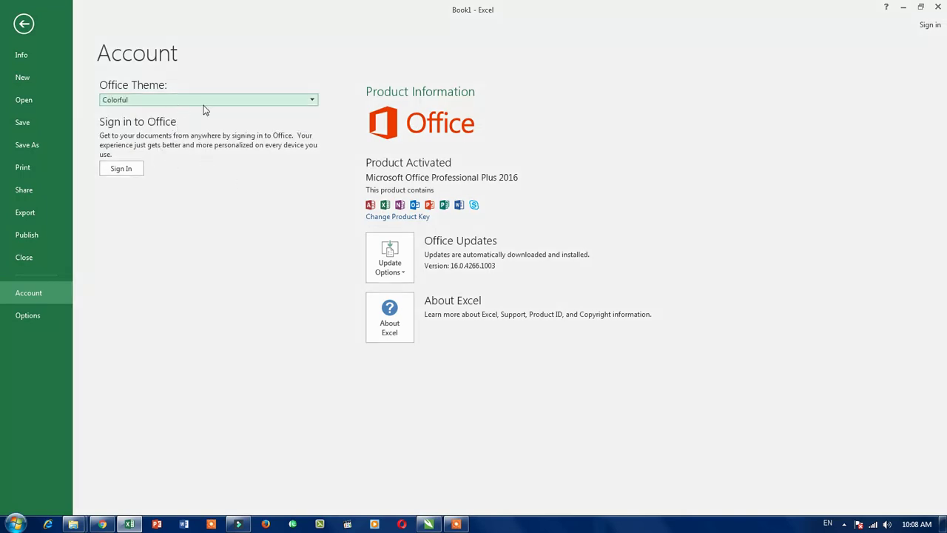
{"action": "left_click", "coordinate": [119, 170]}
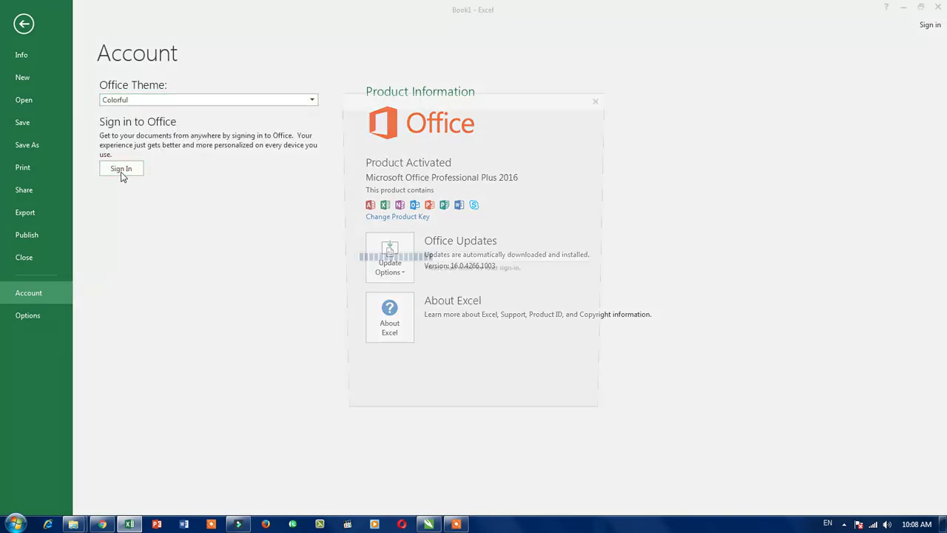
{"action": "left_click", "coordinate": [600, 97]}
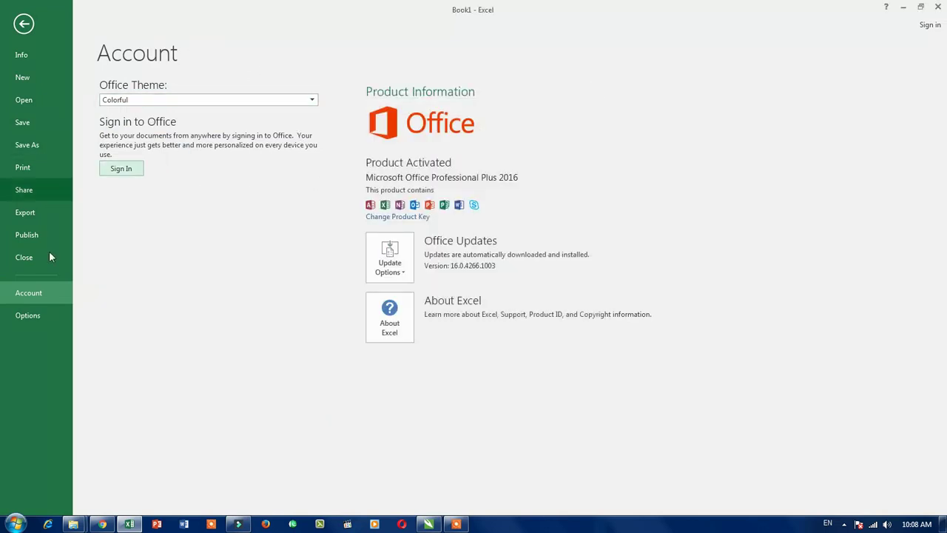
- Browse Excel Options' Formulas, Proofing, Save, Advanced and Quick Access Toolbar pages, then cancel
{"action": "left_click", "coordinate": [33, 315]}
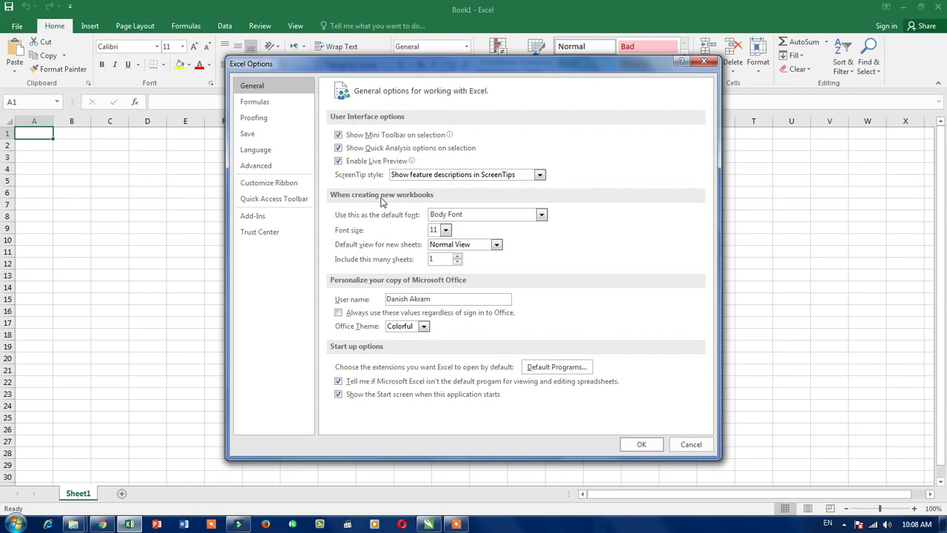
{"action": "left_click", "coordinate": [259, 107]}
{"action": "left_click", "coordinate": [263, 119]}
{"action": "left_click", "coordinate": [263, 136]}
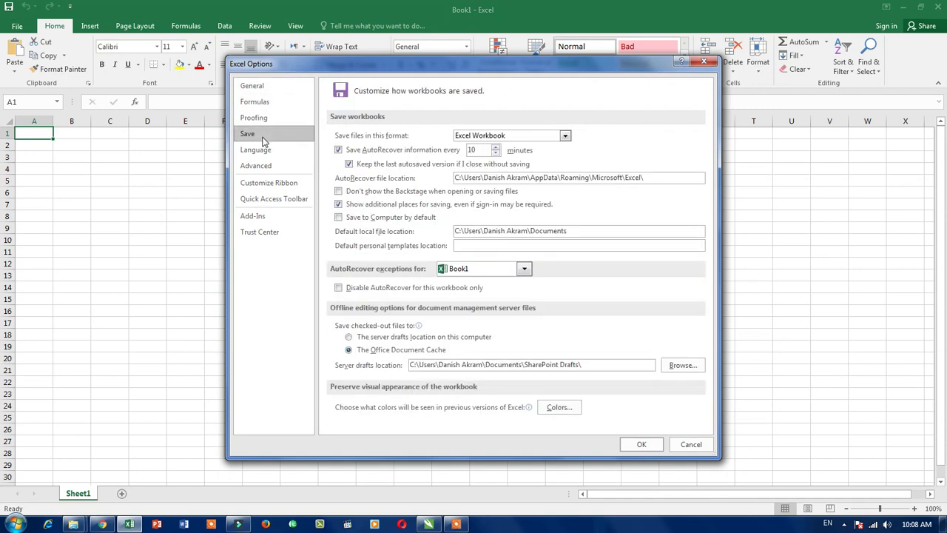
{"action": "left_click", "coordinate": [262, 152]}
{"action": "left_click", "coordinate": [259, 166]}
{"action": "left_click", "coordinate": [275, 199]}
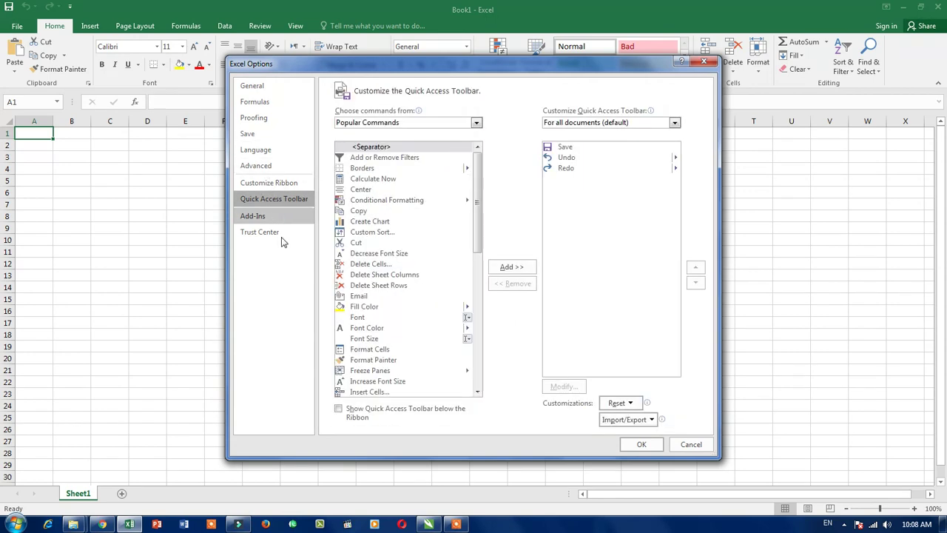
{"action": "left_click", "coordinate": [691, 444]}
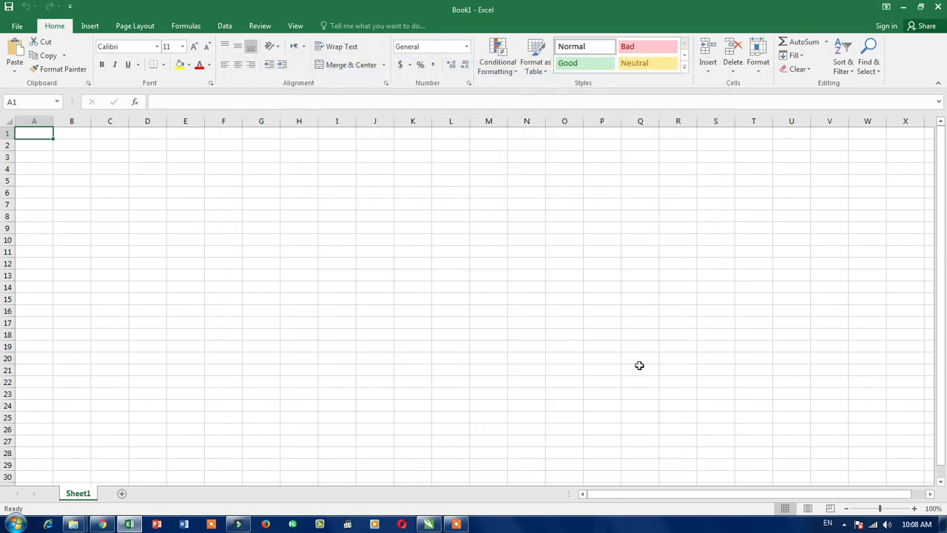
{"action": "left_click", "coordinate": [16, 26]}
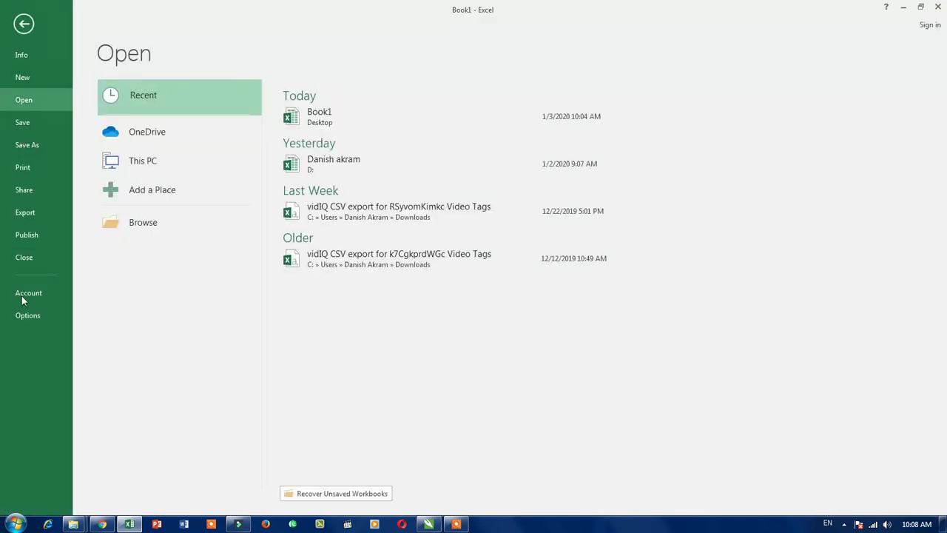